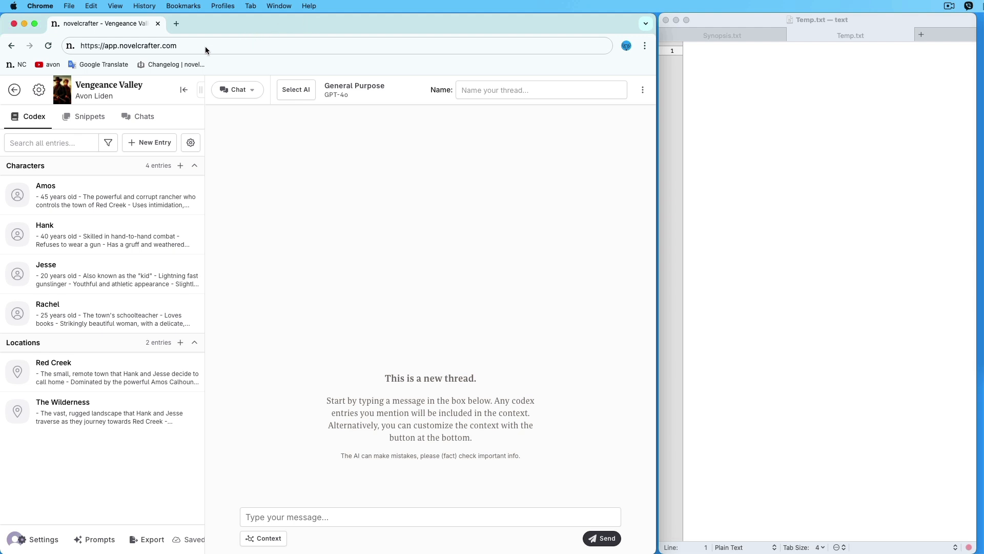
- Copy the full synopsis text from Synopsis.txt in TextMate
left_click(772, 19)
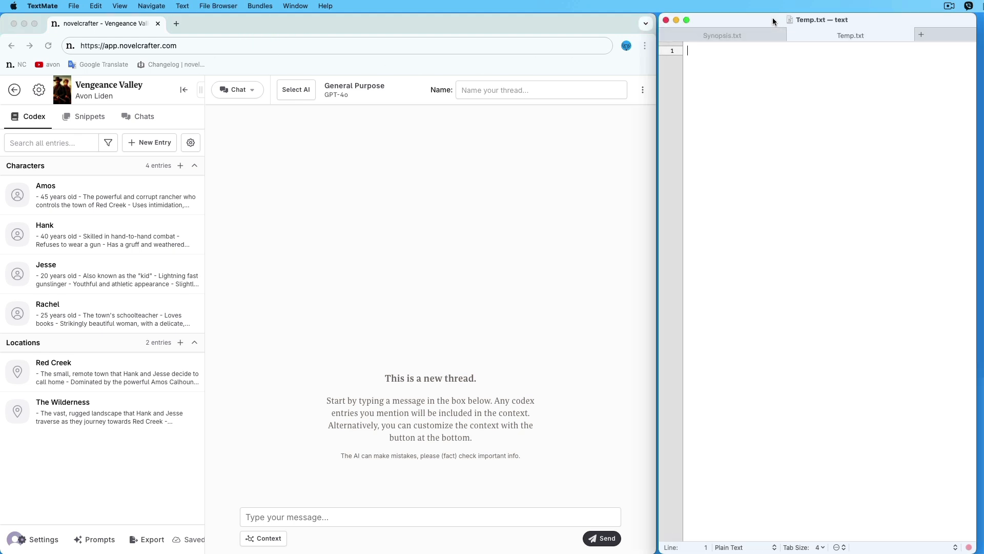
left_click(763, 37)
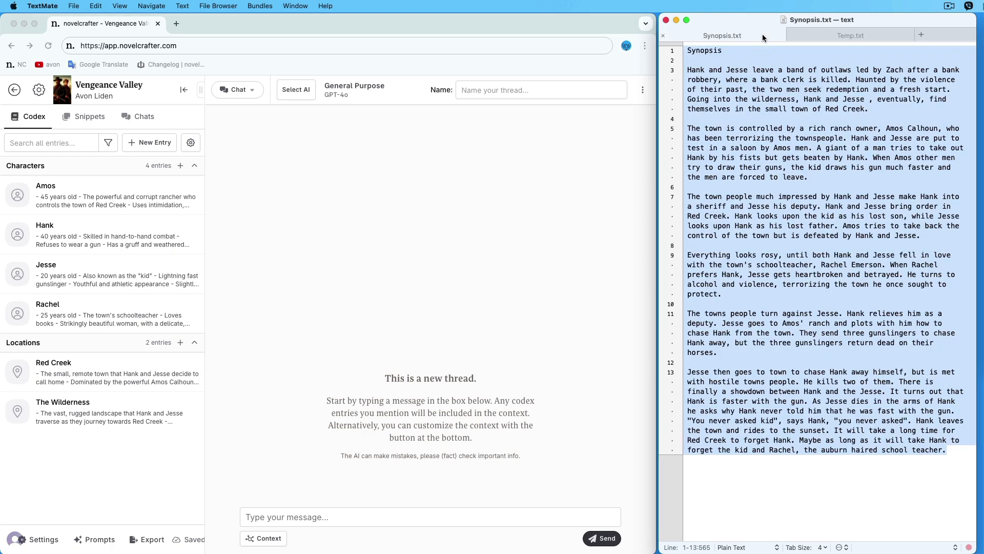
left_click(816, 34)
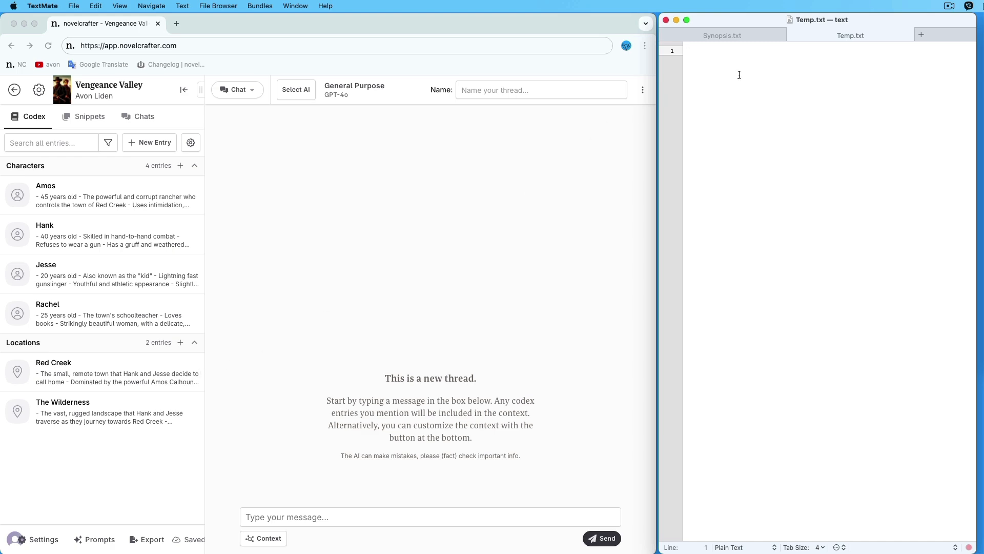
left_click(760, 34)
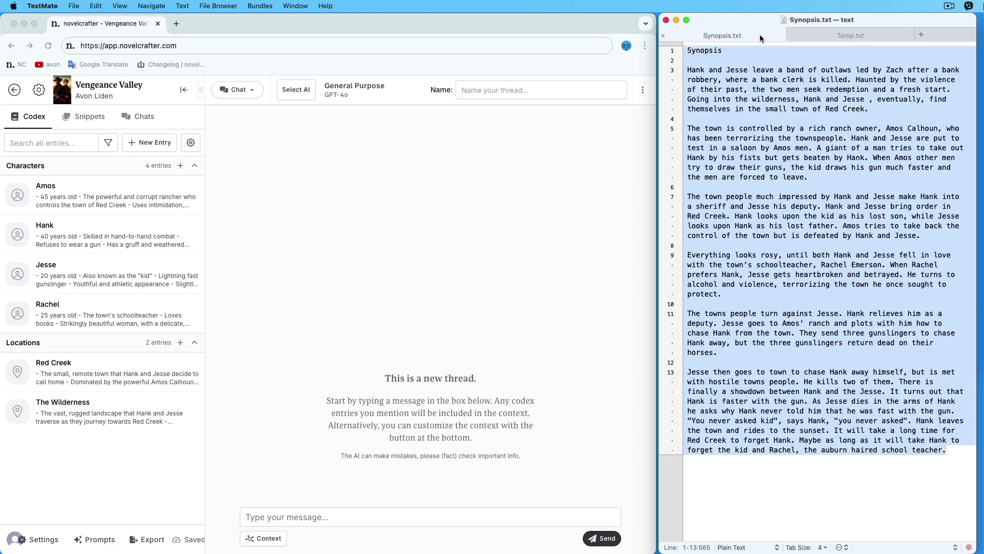
key("super+c")
- Create a new snippet in Novelcrafter with the copied synopsis text as its content
left_click(99, 122)
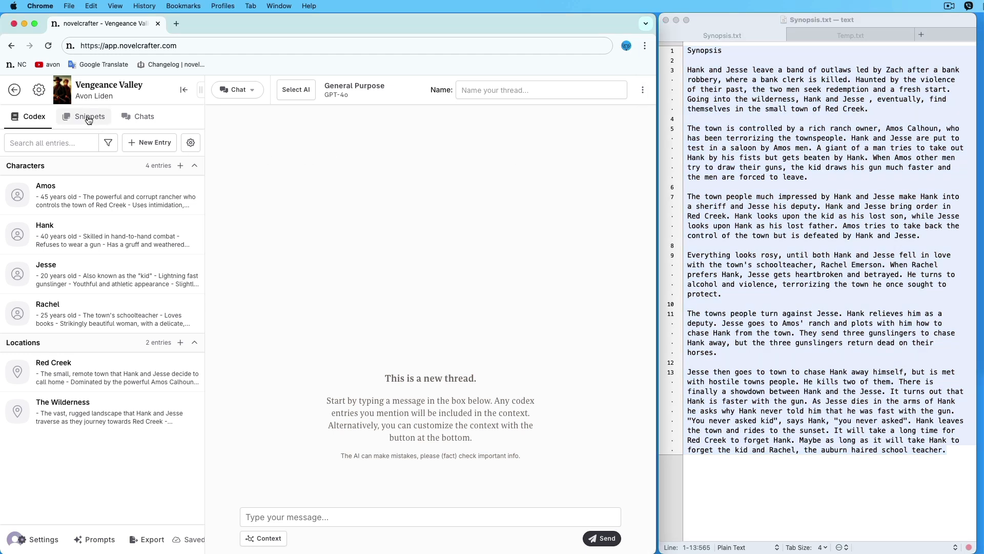
left_click(89, 119)
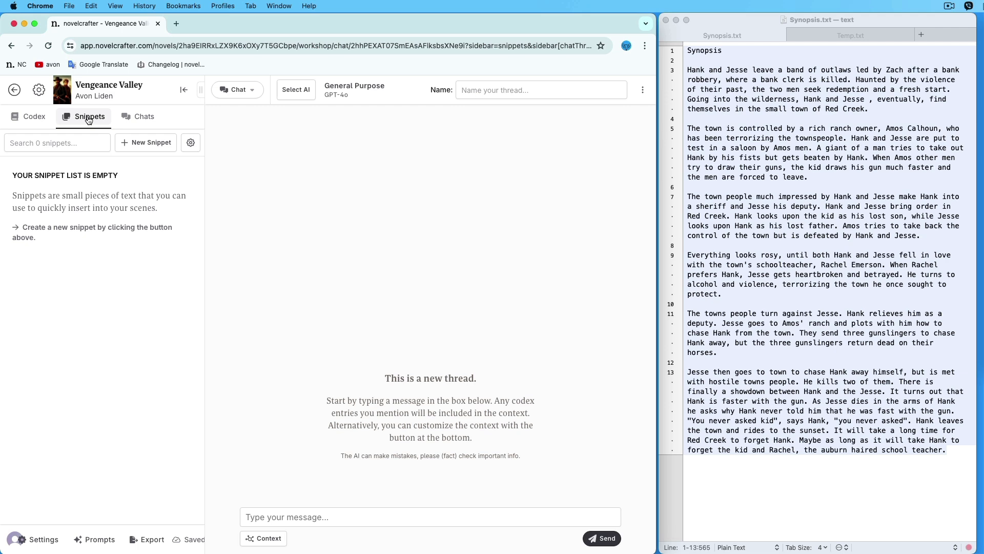
left_click(141, 143)
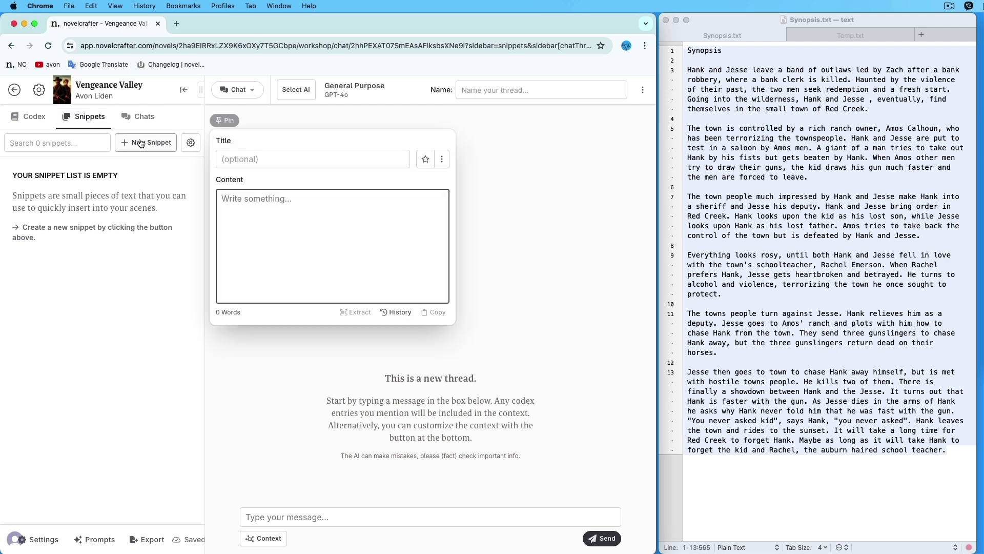
key("super+v")
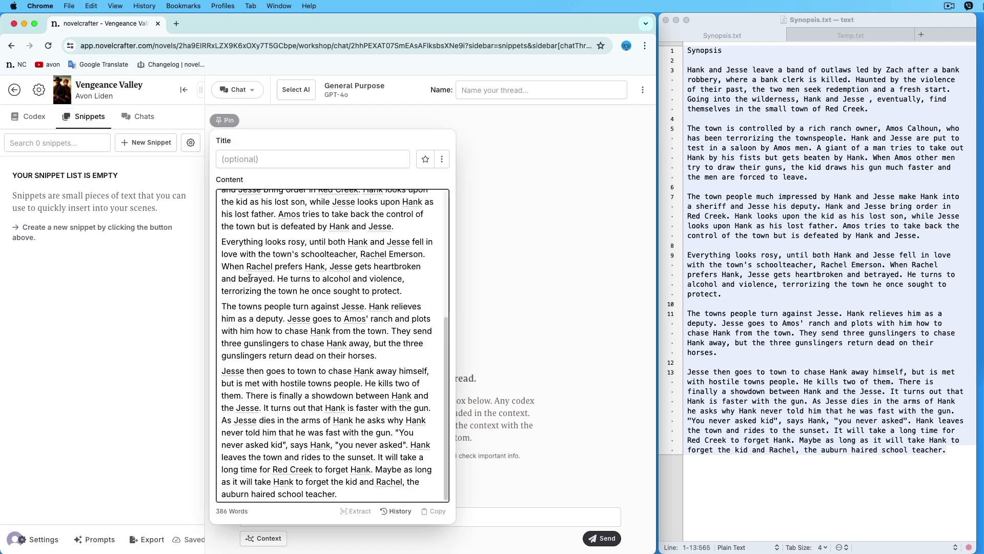
- Remove the heading line "Synopsis" from the snippet's content, enter it as the title, and close the snippet
scroll(250, 278, "up", 15)
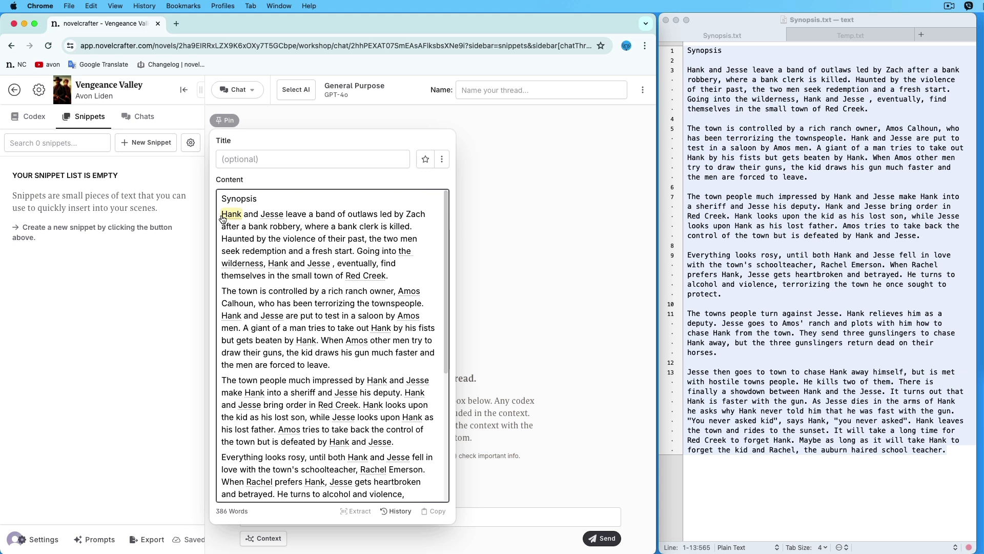
double_click(217, 200)
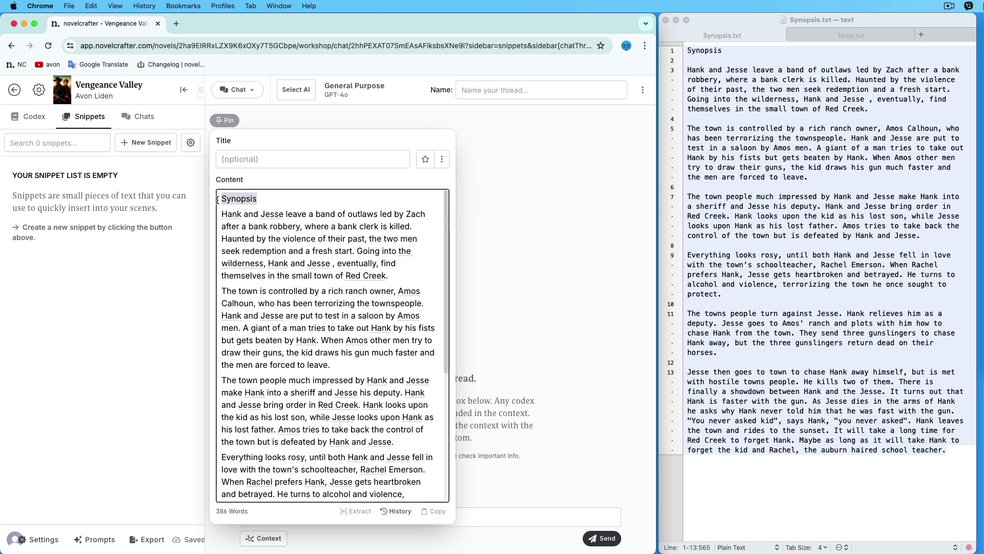
key("BackSpace")
left_click(241, 158)
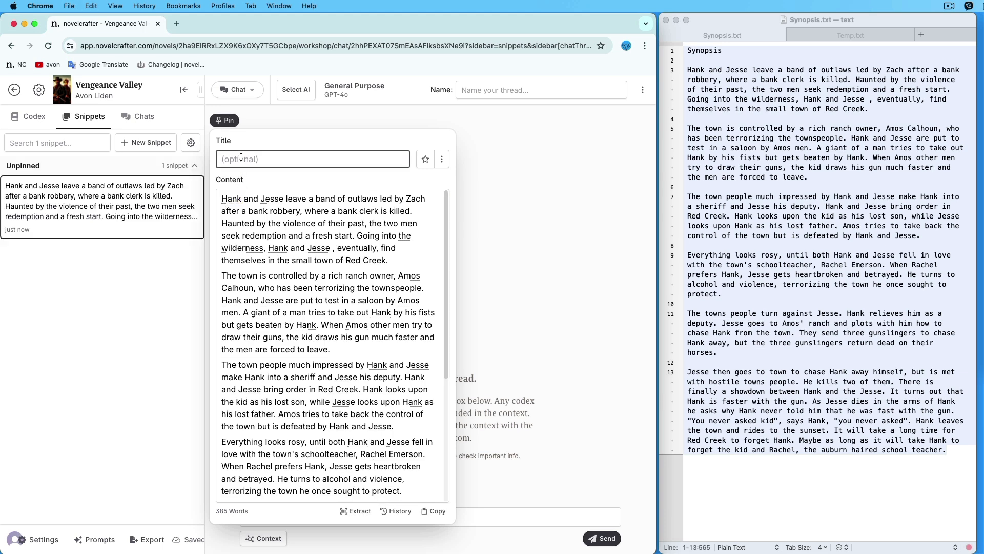
key("ctrl+v")
key("Tab")
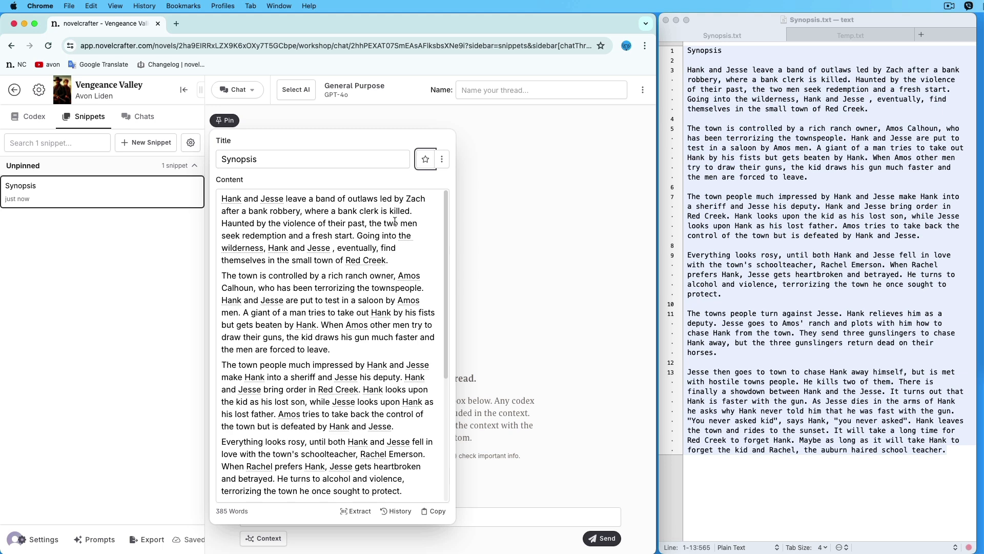
left_click(491, 261)
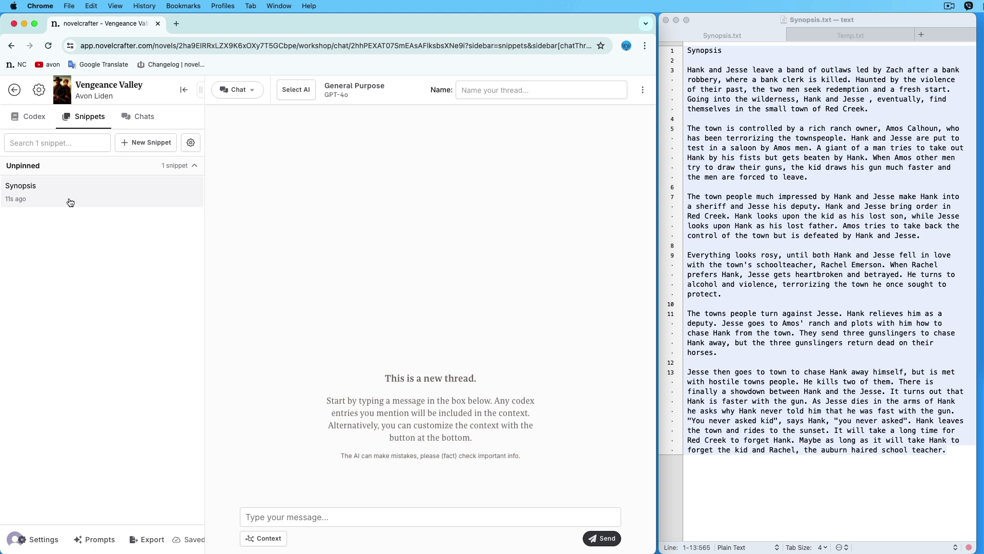
- Start a new chat thread named "Chapter summaries" and set its AI model to Claude 3 - Haiku
left_click(144, 119)
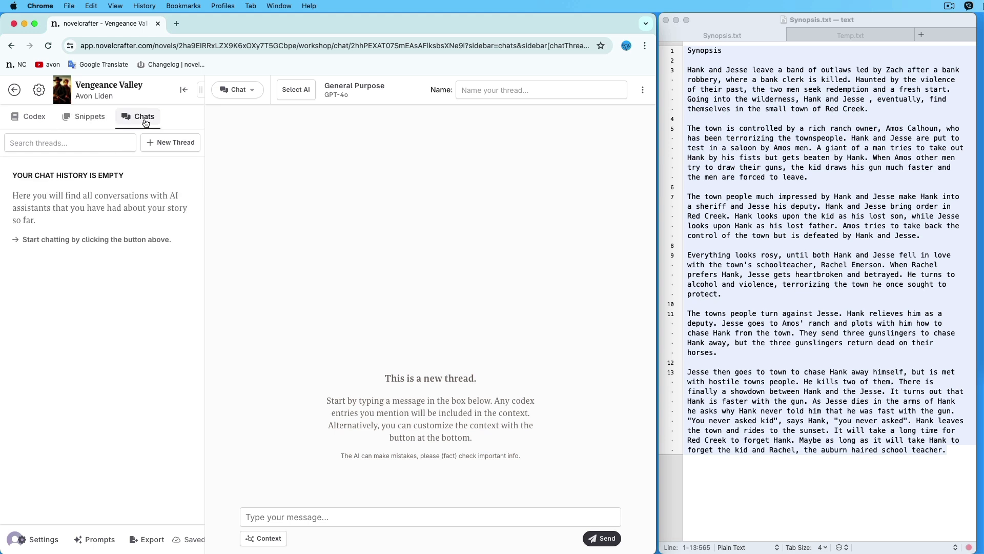
left_click(172, 145)
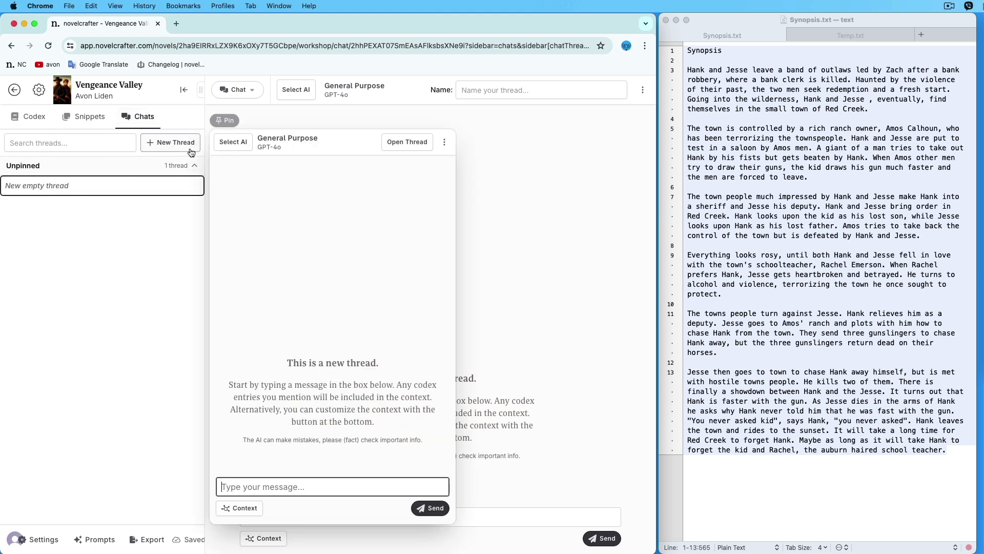
left_click(416, 143)
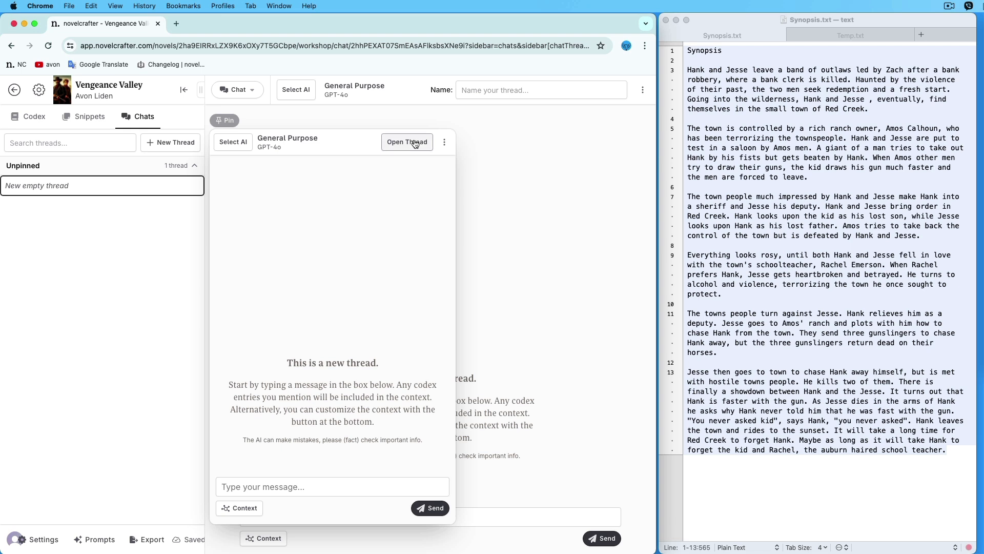
left_click(484, 91)
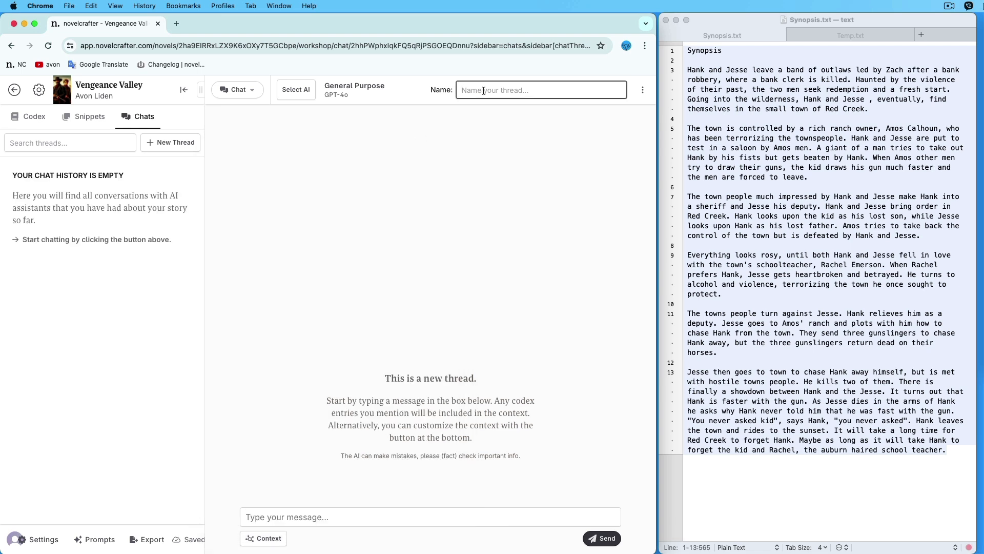
type("Chapter summaries")
left_click(365, 92)
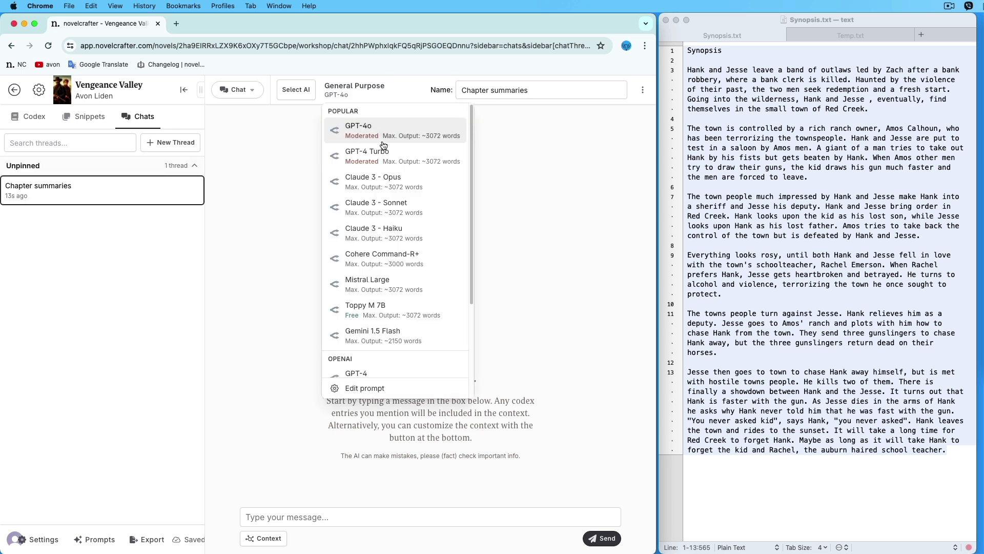
left_click(394, 230)
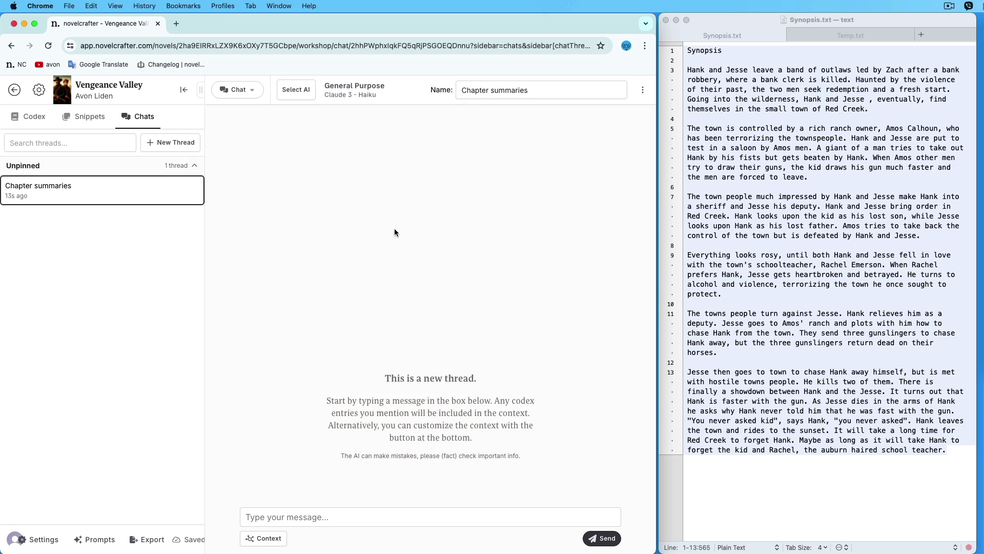
- Send a prompt to divide the inserted synopsis into 7 titled chapters, in present tense 3d person omniscient, using only few adjectives and adverbs
left_click(364, 516)
key("super+v")
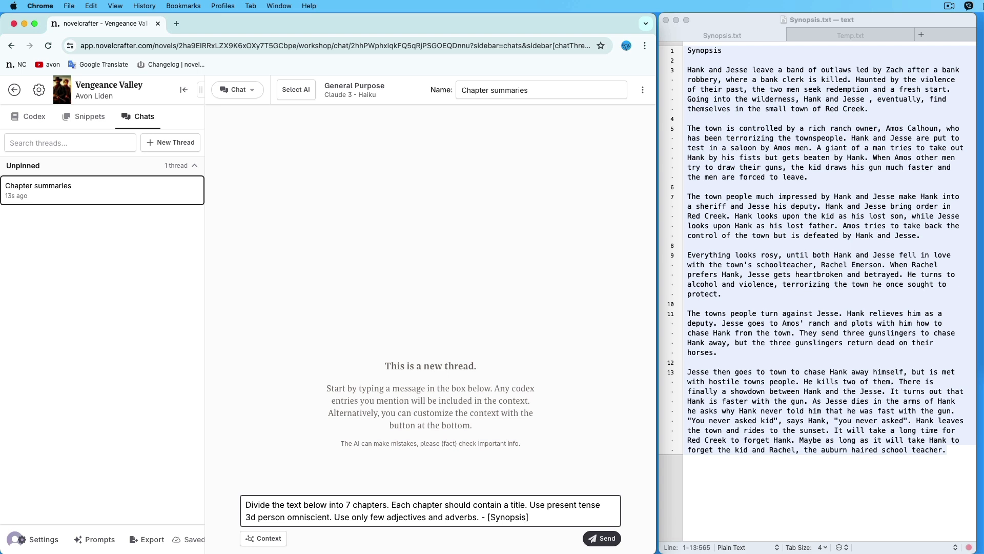
left_click(753, 33)
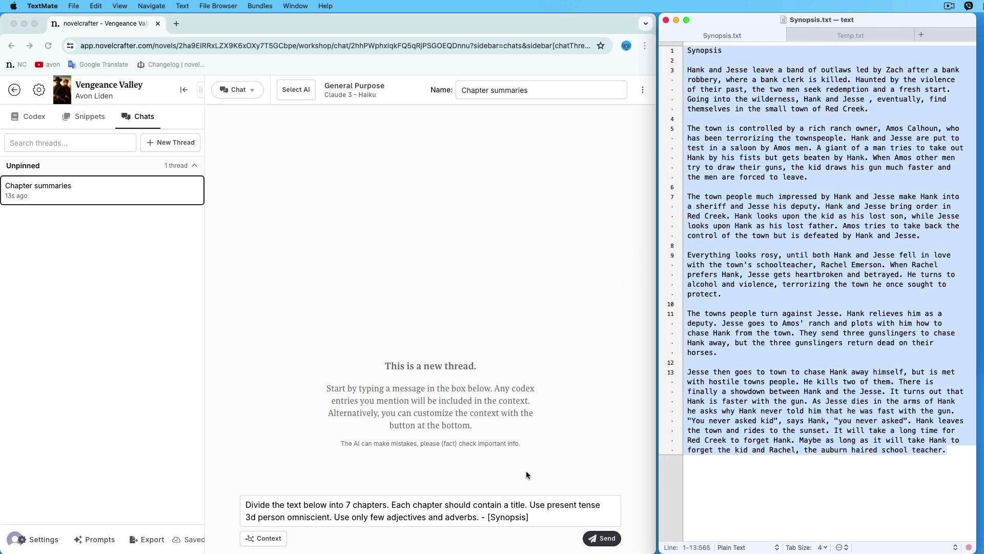
double_click(519, 516)
key("super+v")
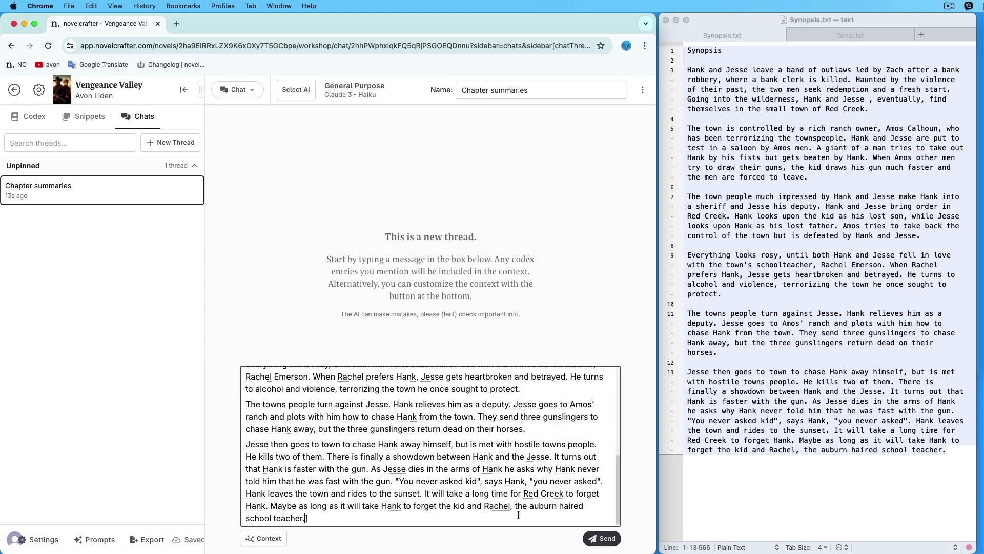
left_click(605, 538)
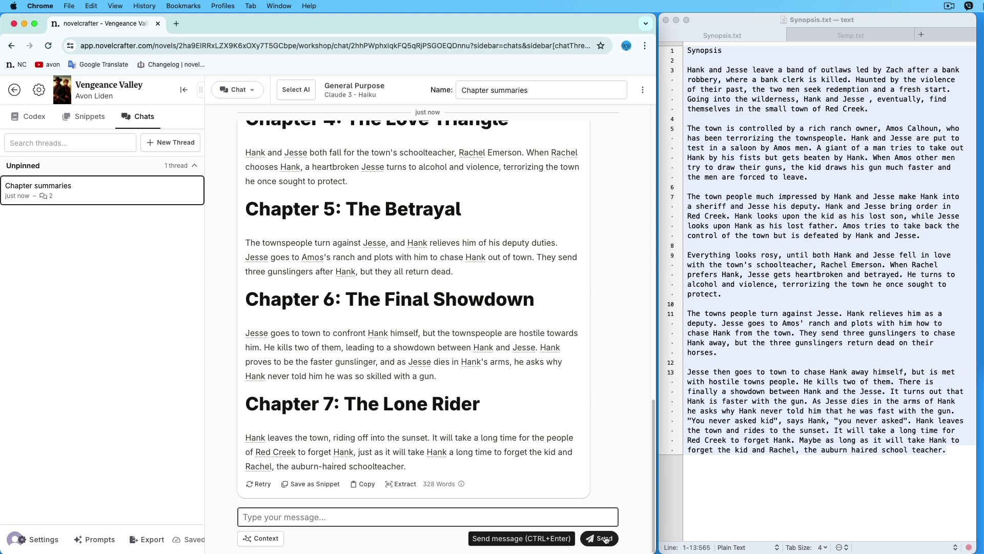
- Ask the AI to "Expand each chapter summary to 200 words" and copy its reply
key("super+v")
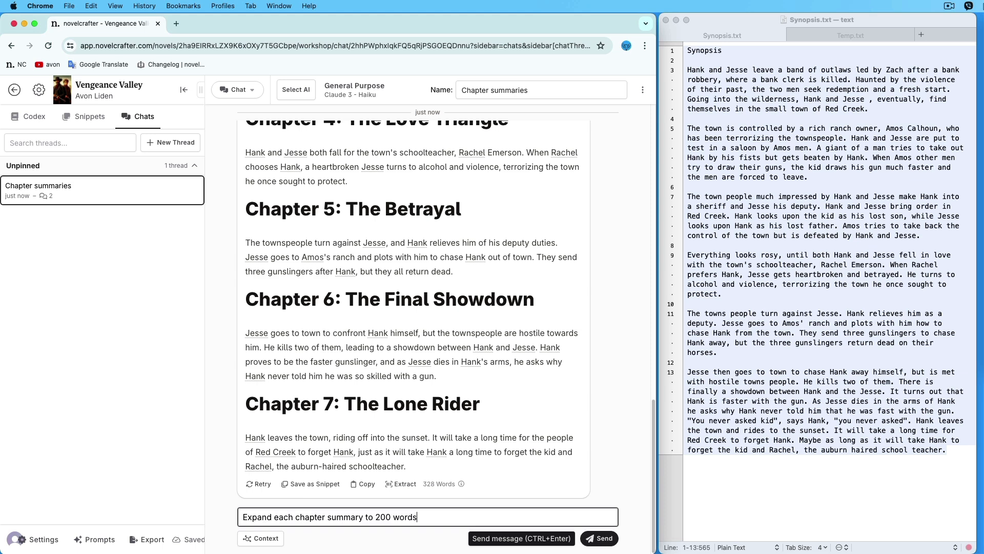
left_click(595, 536)
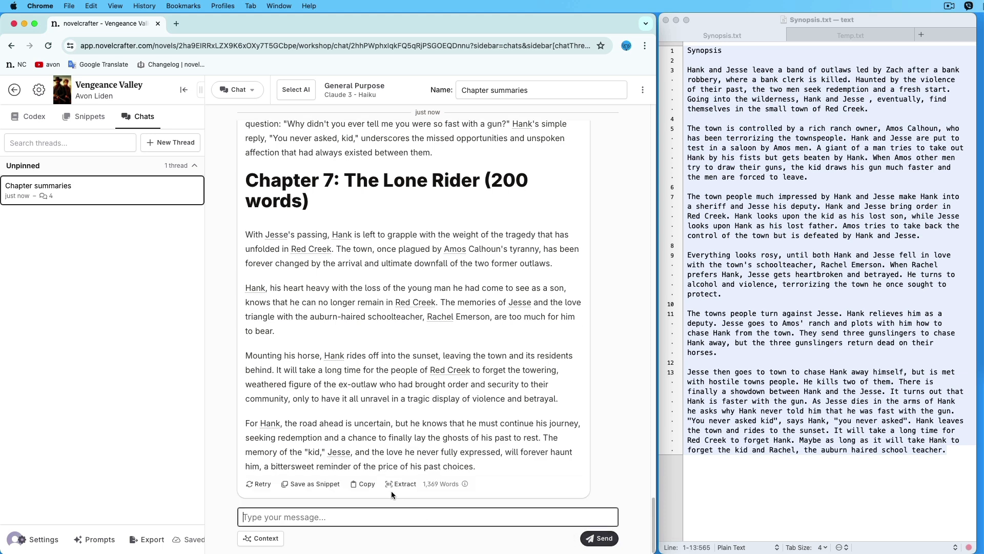
left_click(363, 483)
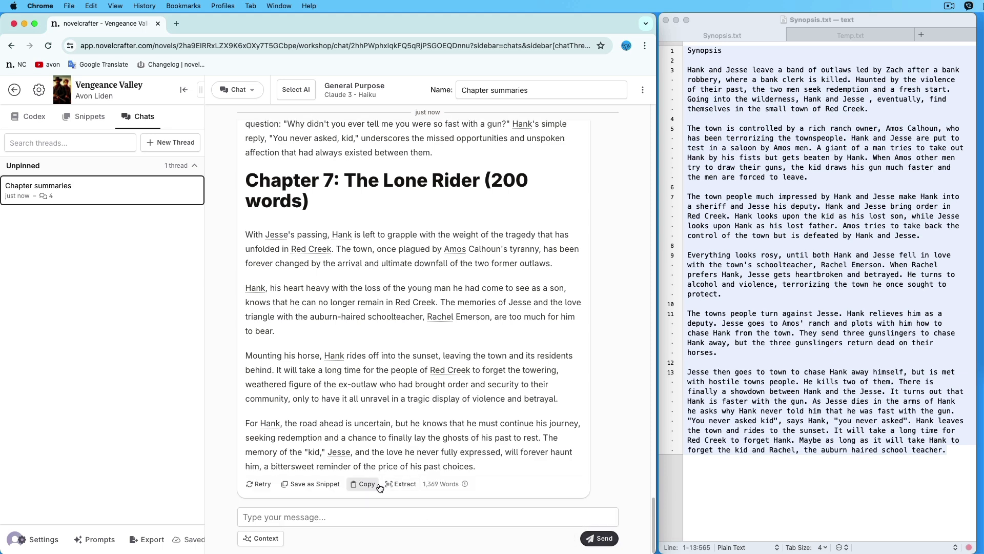
- Paste the copied chapter summaries into the empty Temp.txt in TextMate
left_click(888, 35)
left_click(888, 34)
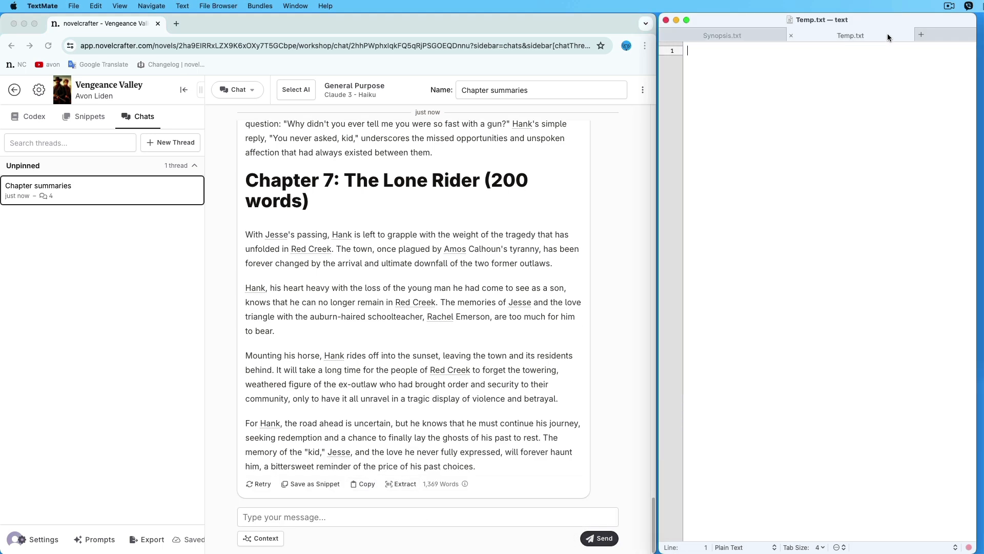
key("super+v")
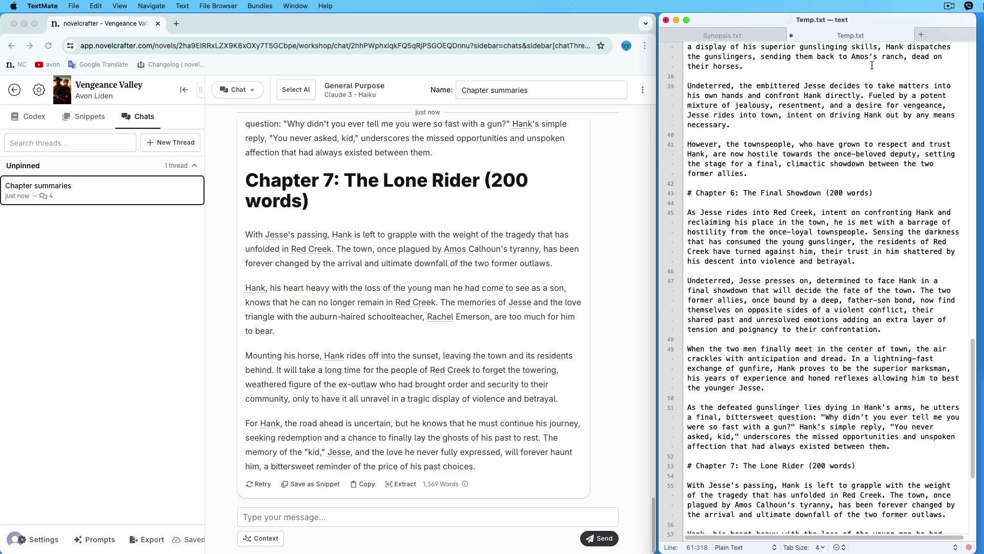
scroll(825, 225, "up", 20)
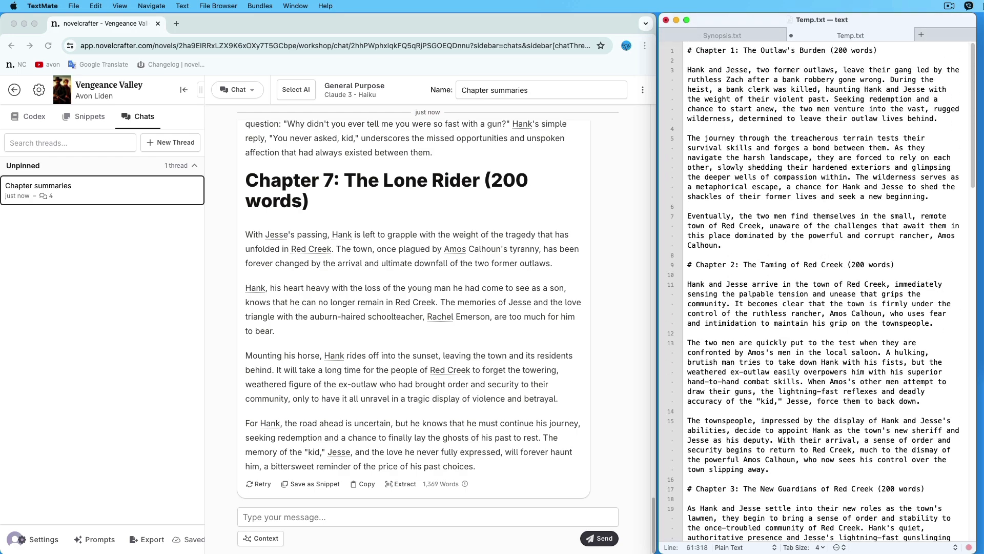
- Review the revised chapter summaries in Temp.txt and cut the entire text from the file
key("super+Tab")
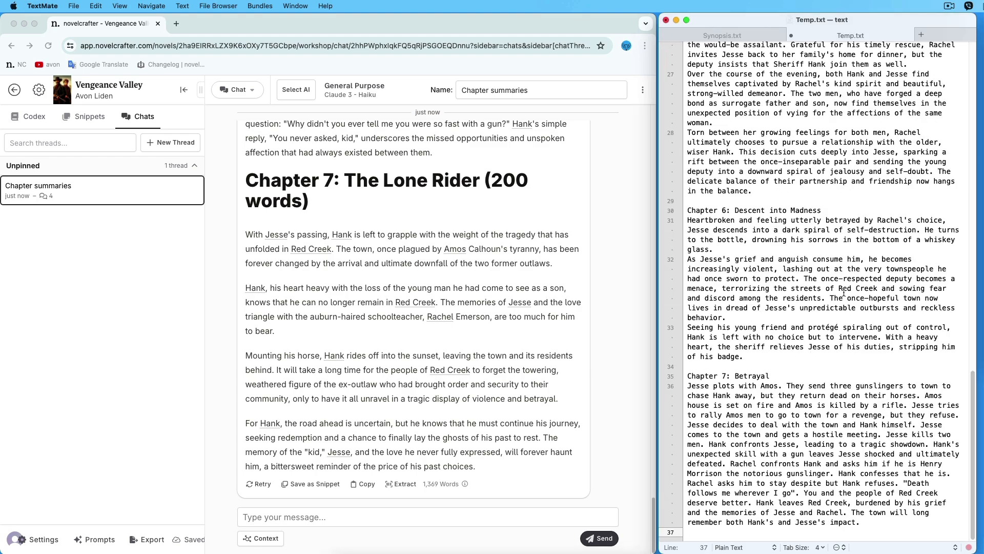
scroll(844, 291, "up", 20)
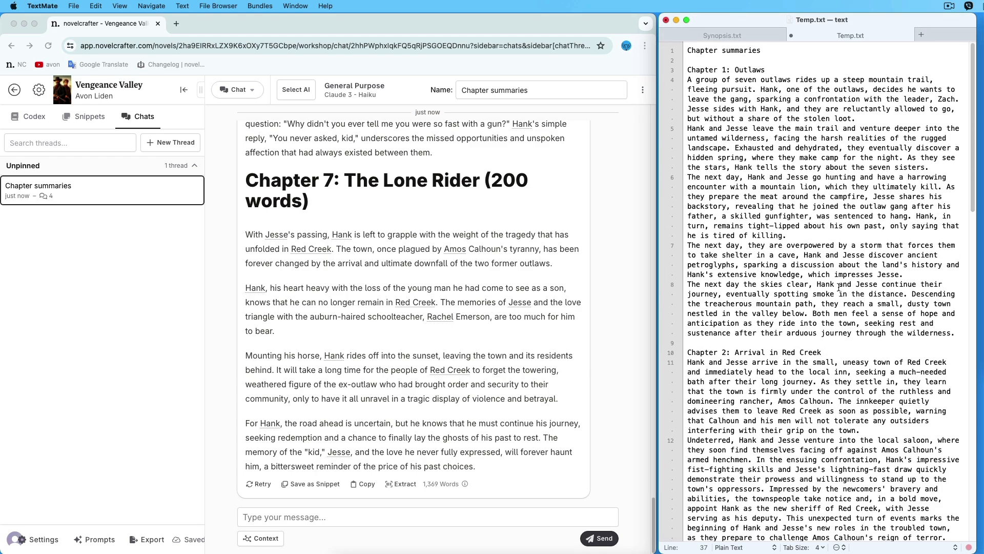
left_click(812, 214)
key("super+a")
key("super+x")
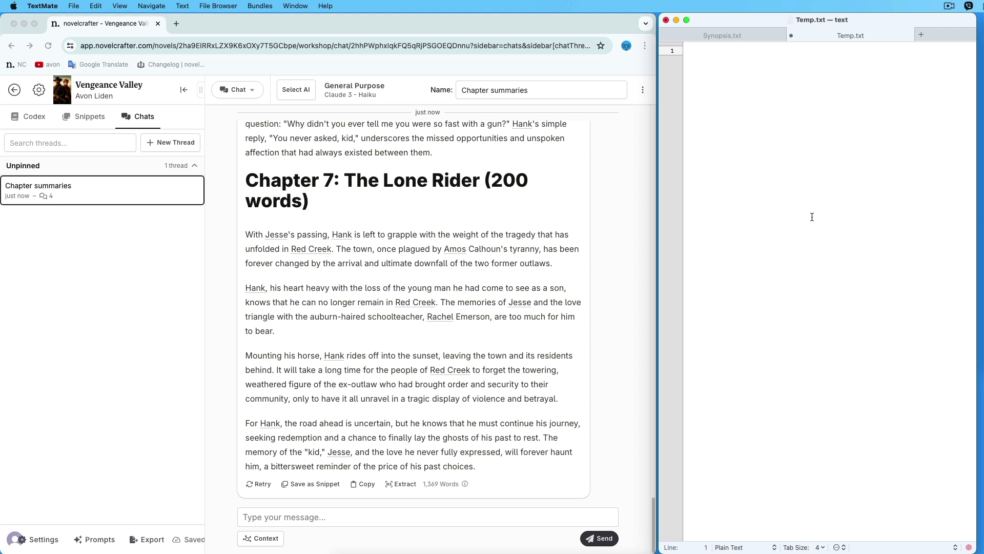
- Switch back to Novelcrafter and create a new snippet containing the revised chapter summaries cut from Temp.txt
left_click(100, 121)
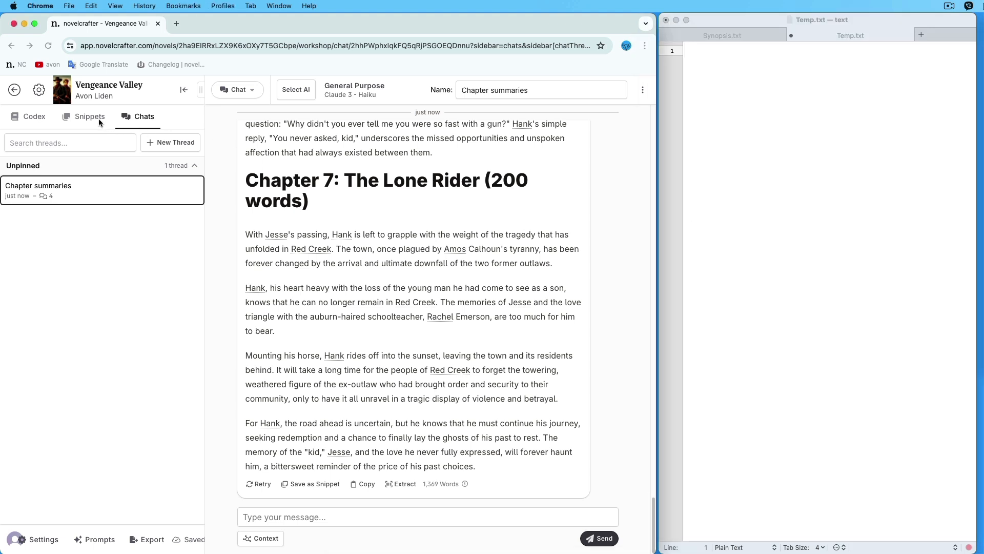
left_click(99, 120)
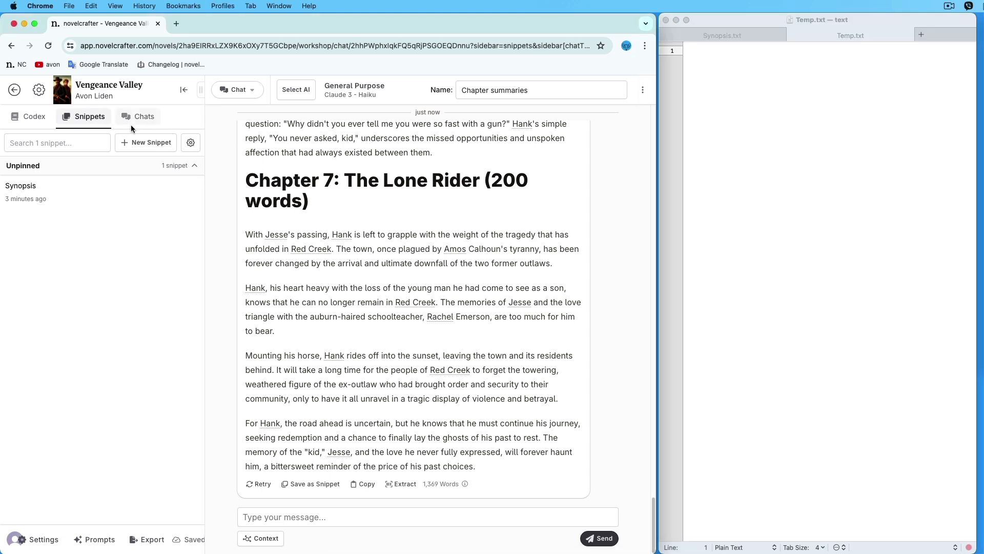
left_click(149, 143)
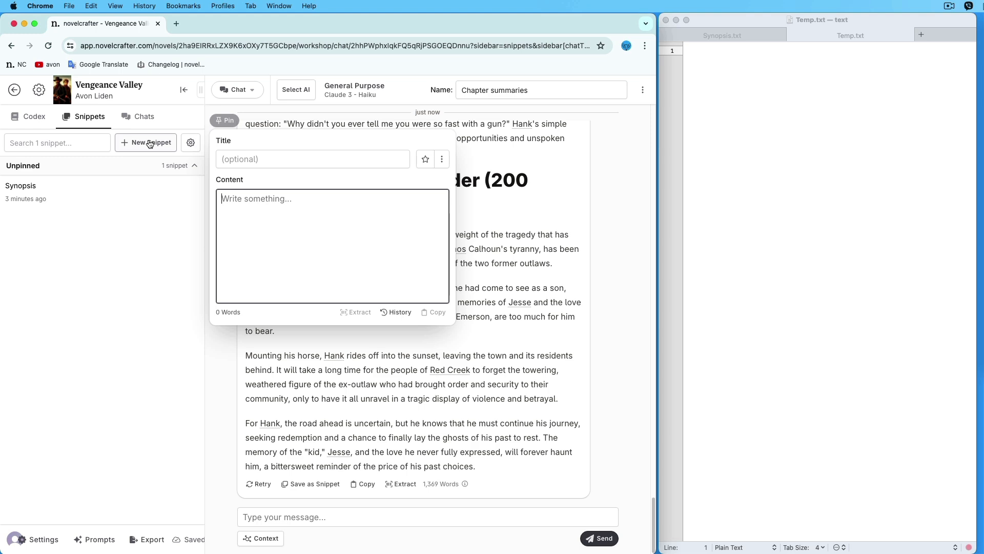
key("super+v")
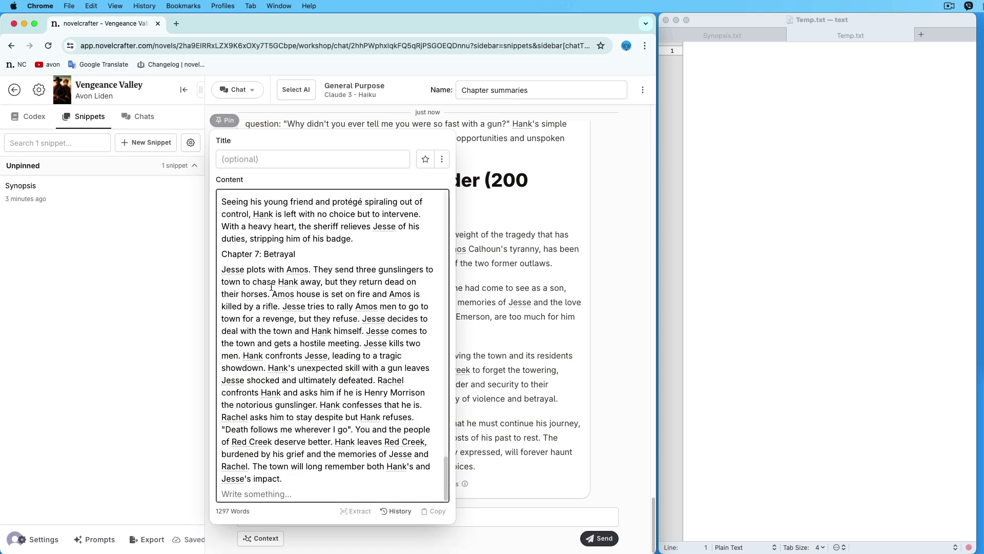
scroll(267, 292, "up", 15)
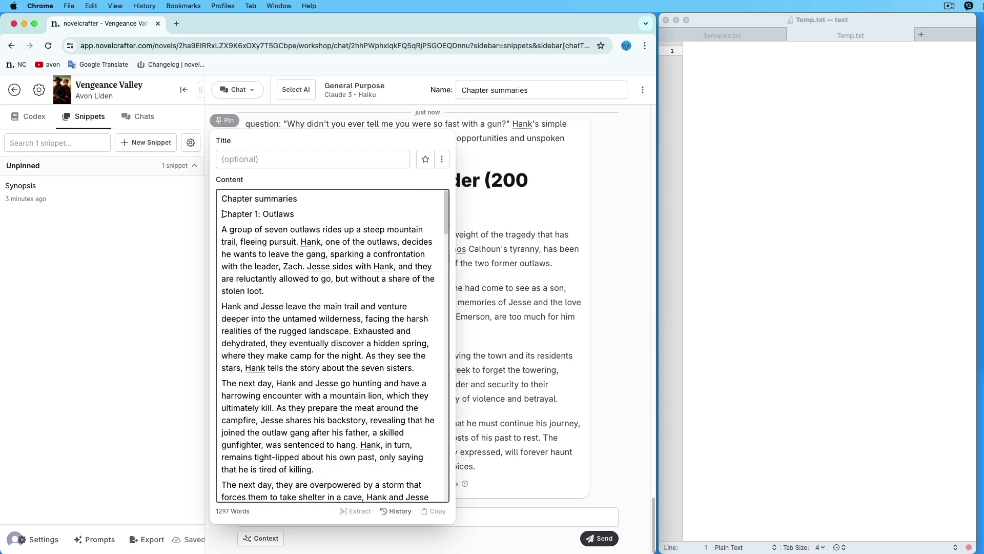
- Move the "Chapter summaries" heading from the snippet's content into its title and close the snippet
triple_click(216, 199)
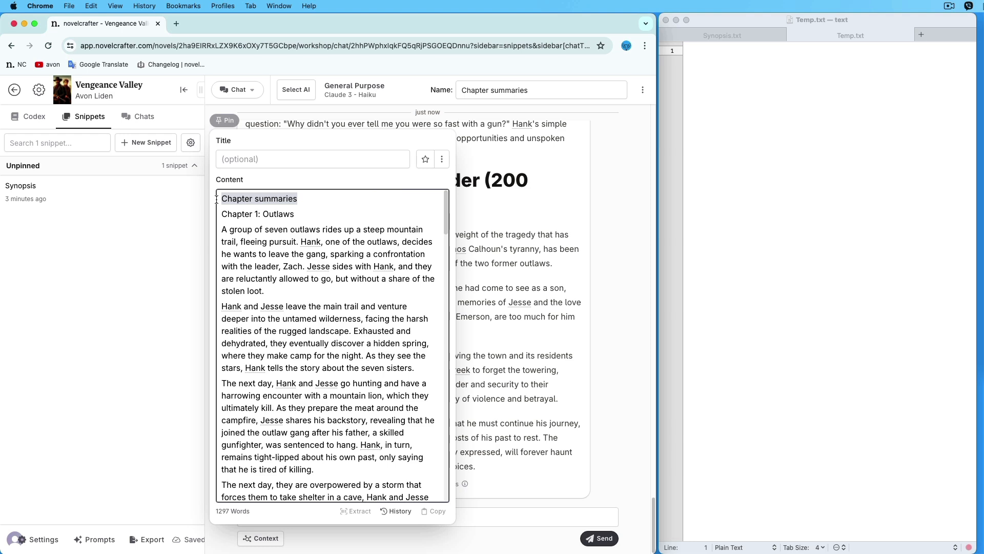
key("BackSpace")
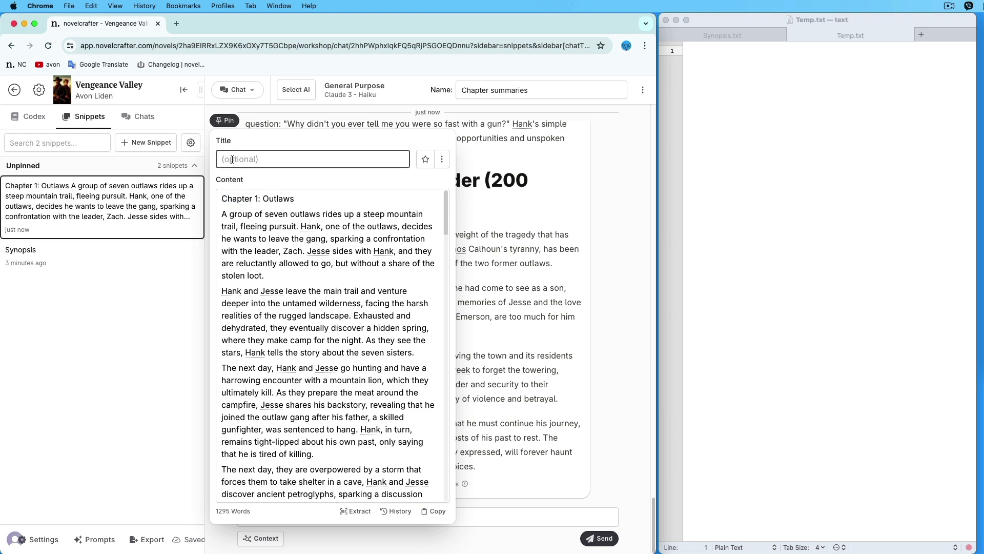
key("super+v")
key("Tab")
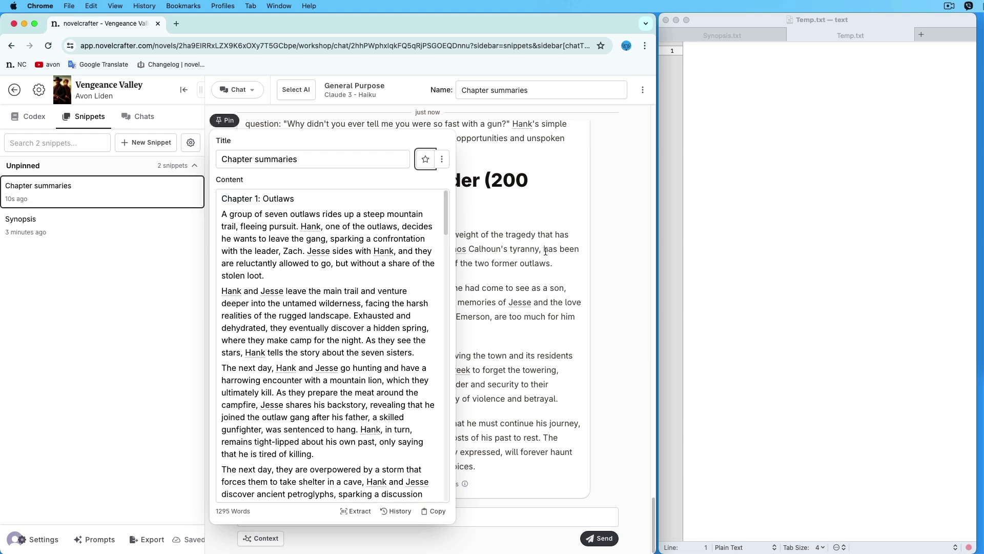
left_click(554, 265)
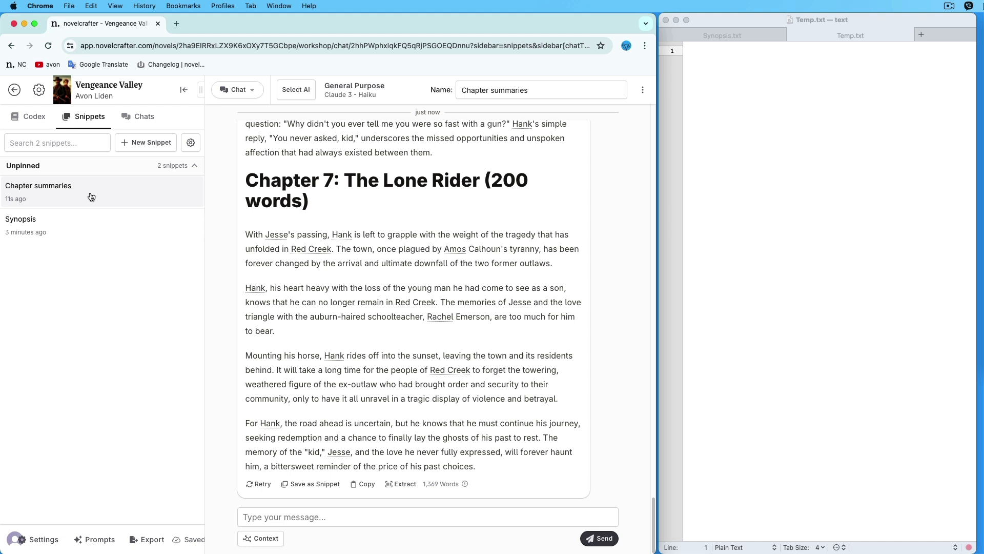
- Open a new chat thread named "Chapter 1 Scene summaries" and set its AI model to Claude 3 - Haiku
left_click(143, 119)
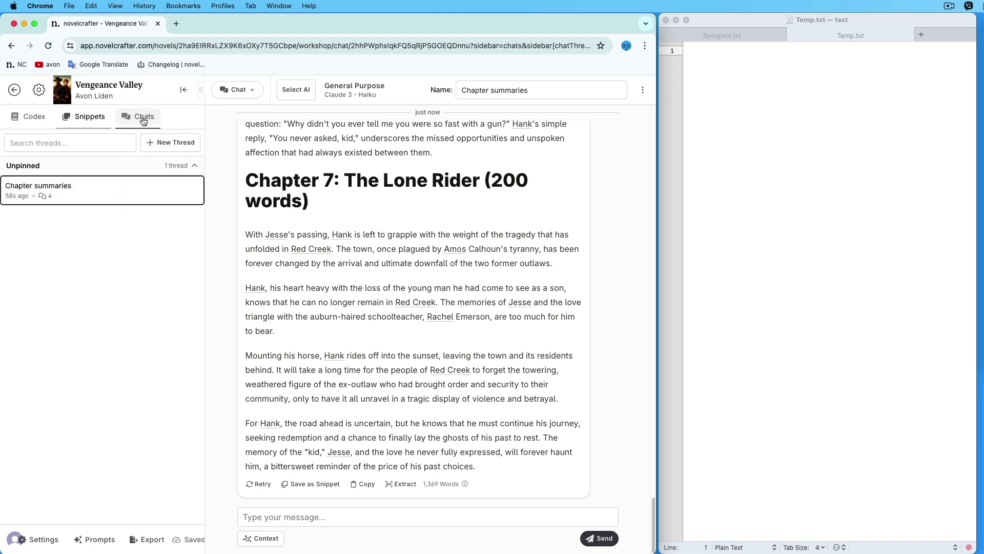
left_click(165, 143)
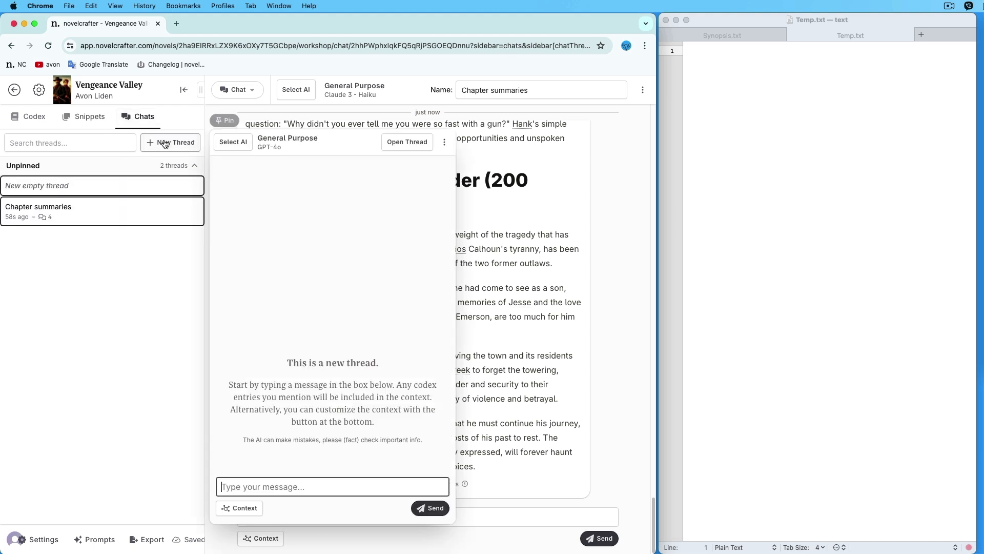
left_click(401, 143)
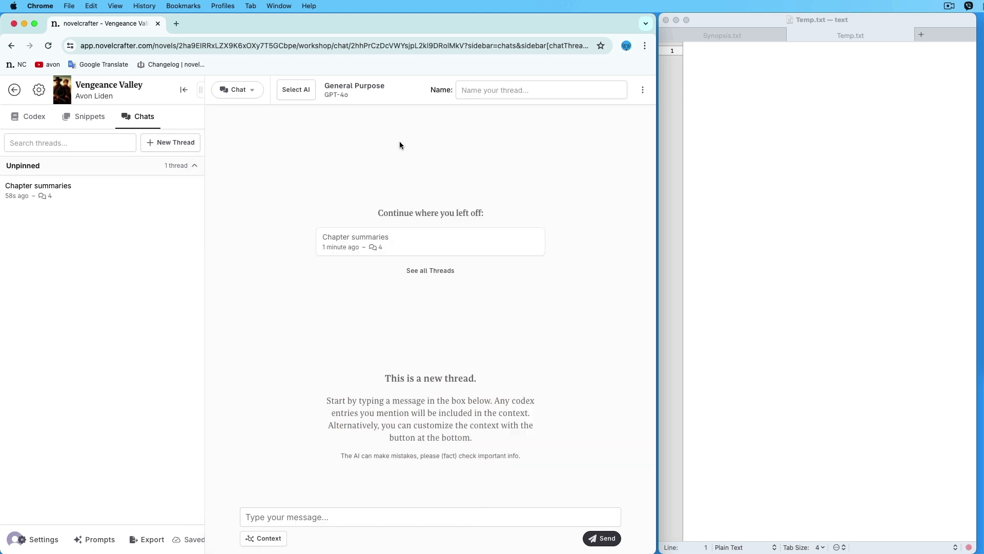
left_click(468, 91)
type("C")
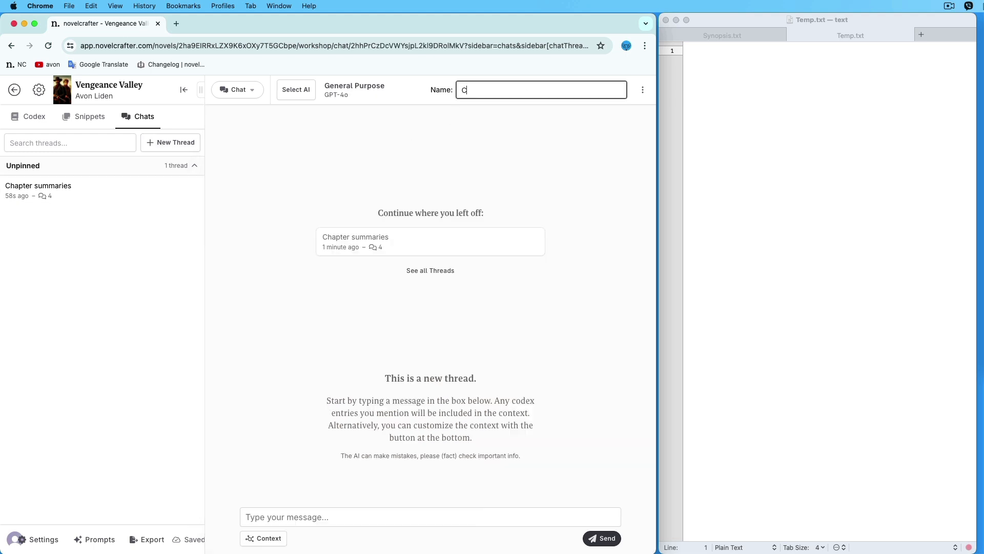
type("hapter 1 Scene summaries")
left_click(372, 91)
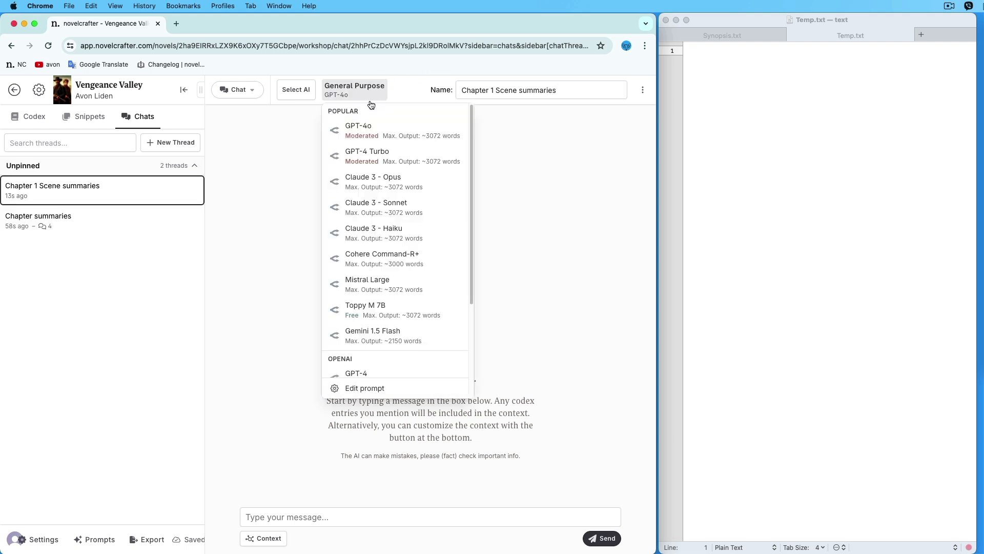
left_click(392, 226)
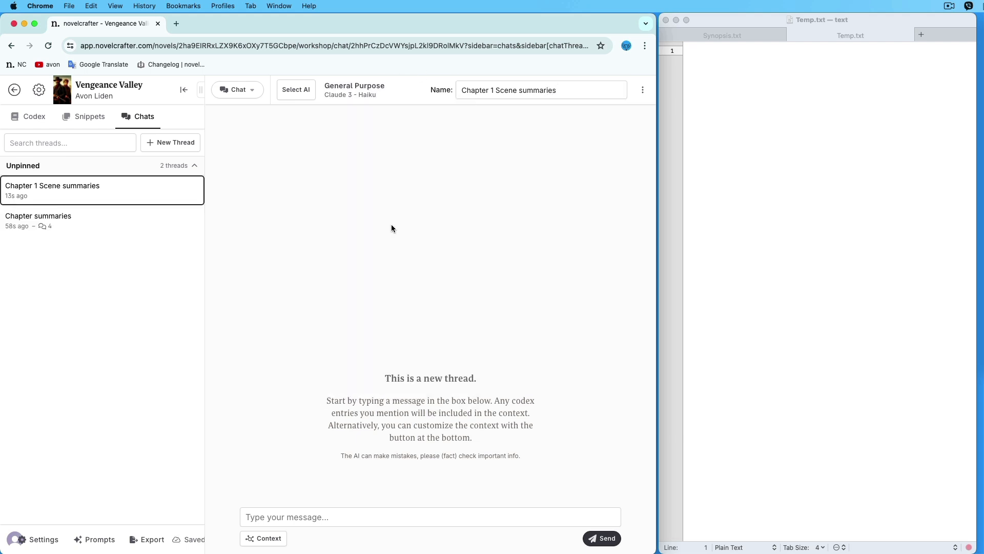
- Enter a prompt to divide the text into 6 titled scenes, present tense 3d person omniscient, few adjectives and adverbs, ending with [Ch1-Summary]
left_click(335, 517)
key("super+v")
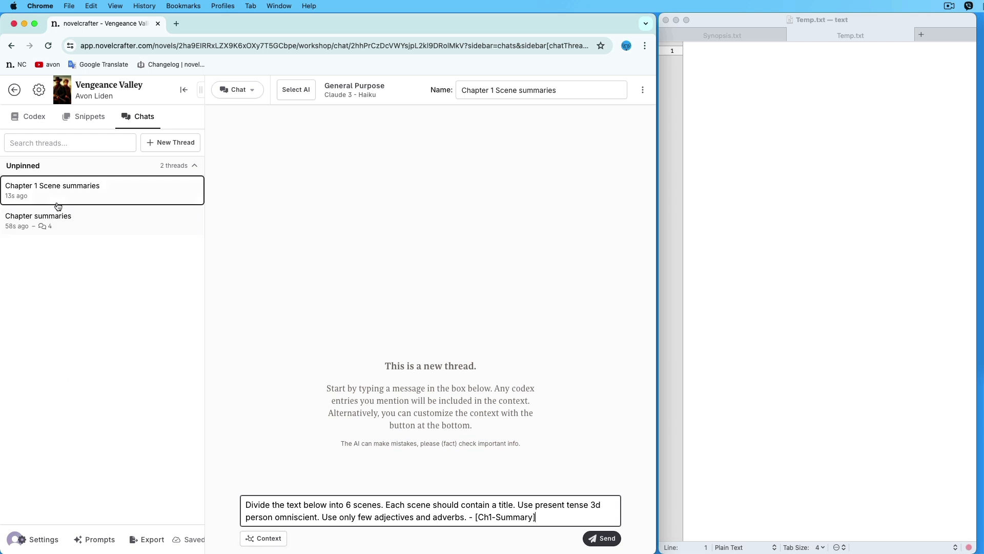
- Replace the Ch1-Summary placeholder inside the brackets with the Chapter 1 text from the Chapter summaries snippet and send the prompt
left_click(87, 121)
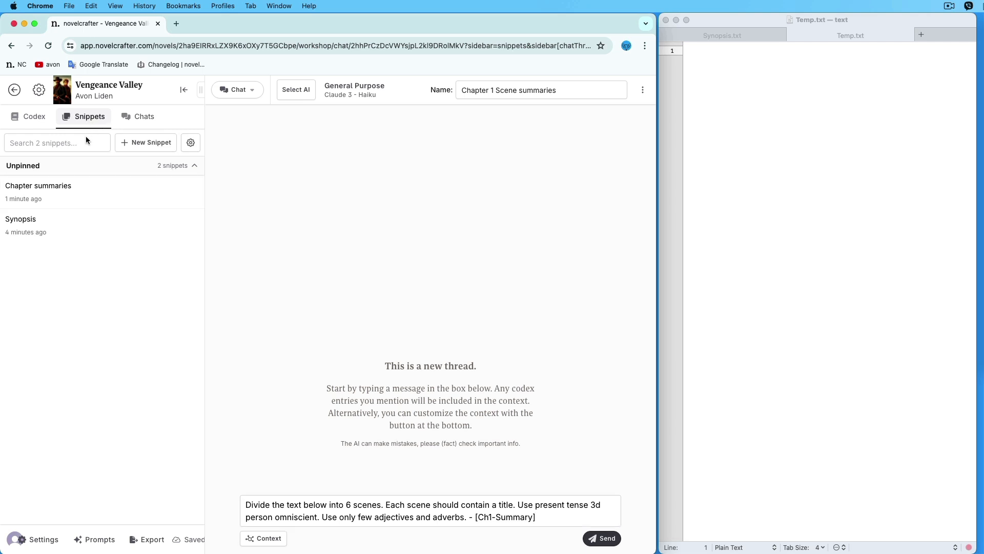
left_click(69, 188)
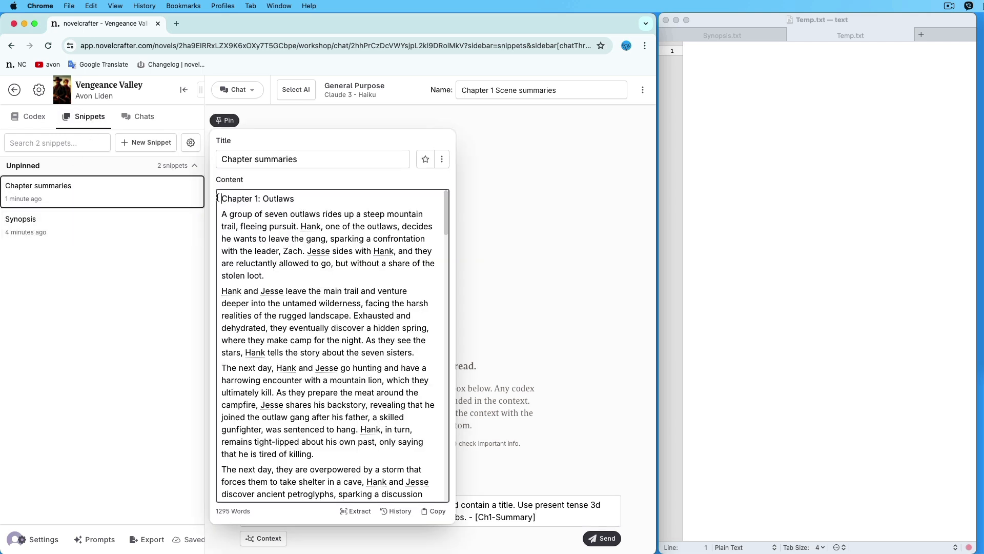
left_click_drag(220, 201, 433, 400)
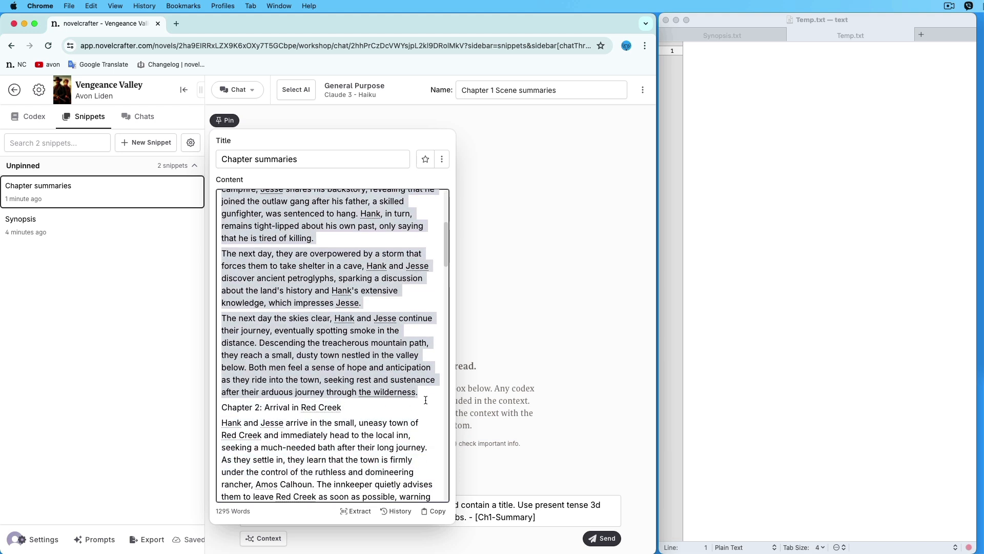
left_click(595, 457)
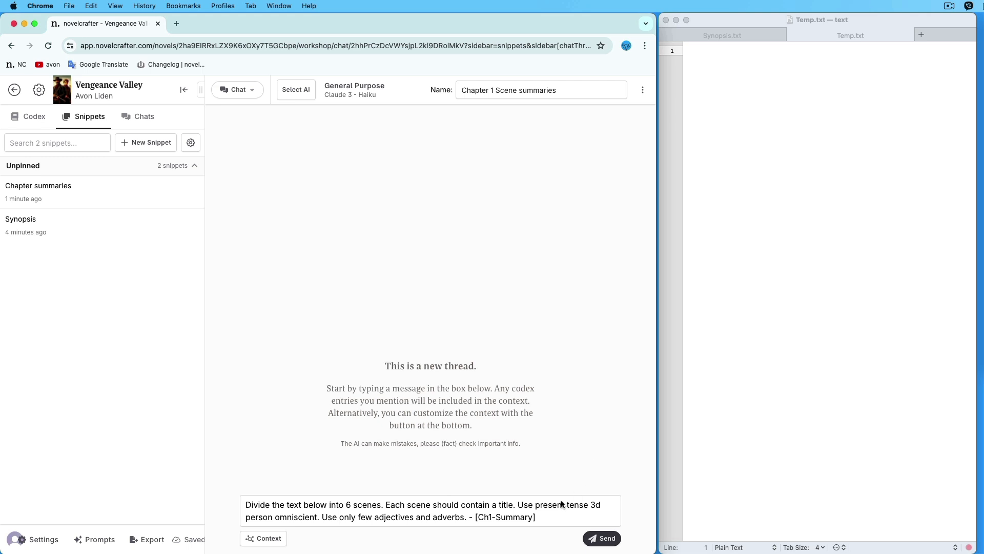
left_click_drag(534, 517, 478, 517)
key("super+v")
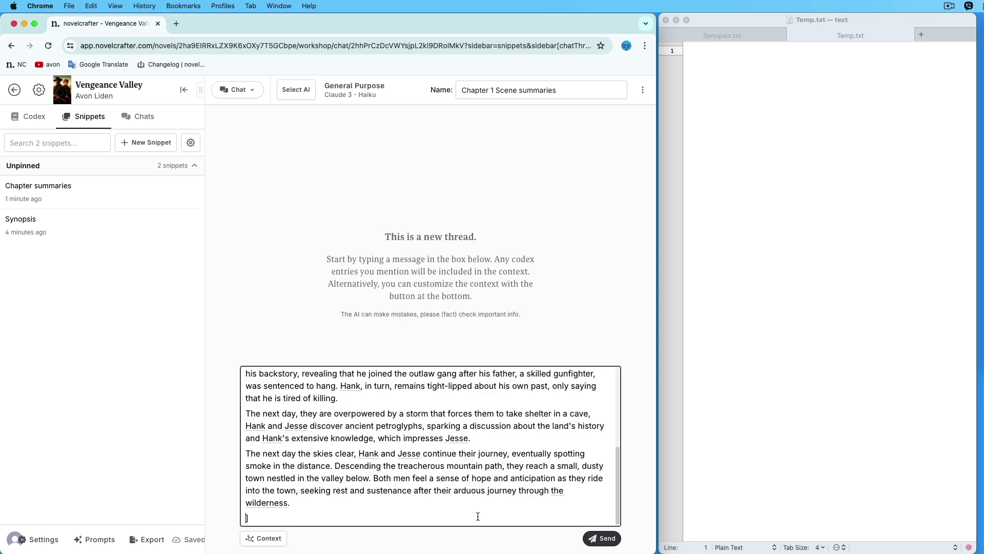
key("BackSpace")
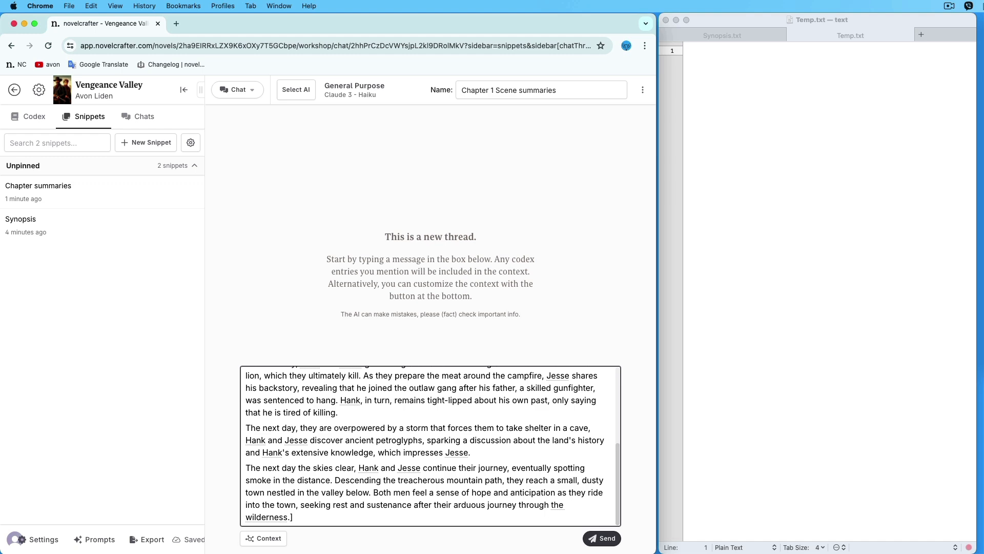
left_click(597, 537)
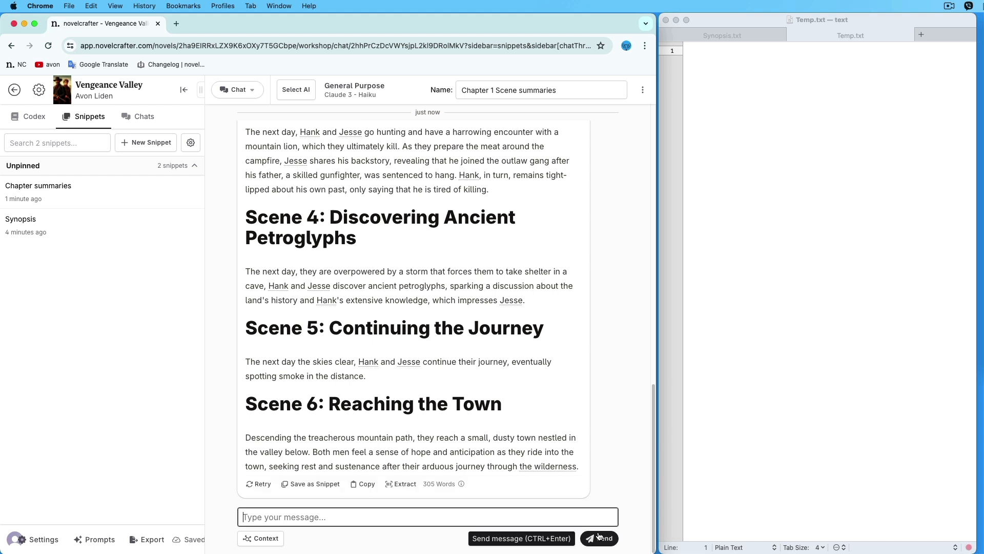
- Ask the AI to "Expand each scene summary to 200 words." and copy its reply
type("Expand each scene summary to 200 words.")
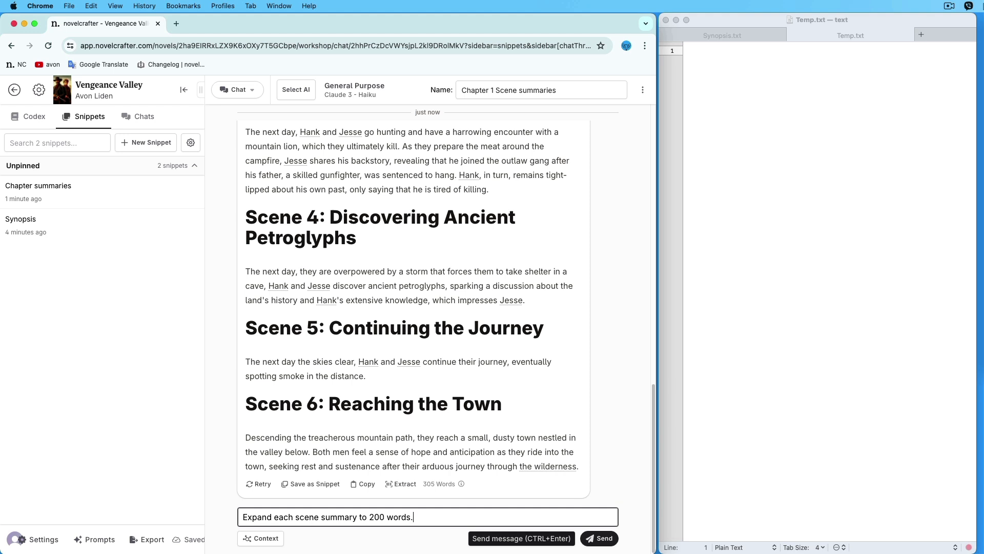
left_click(600, 539)
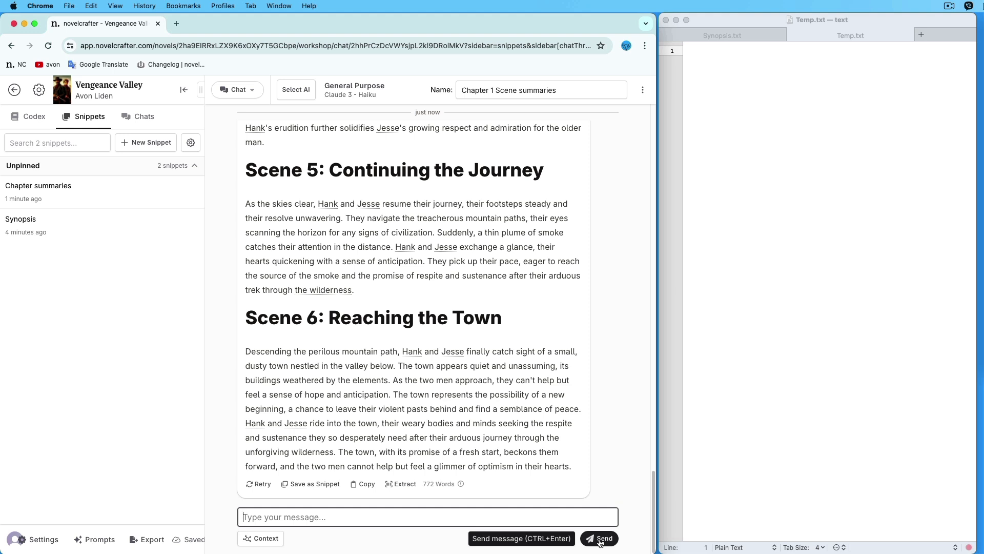
left_click(366, 486)
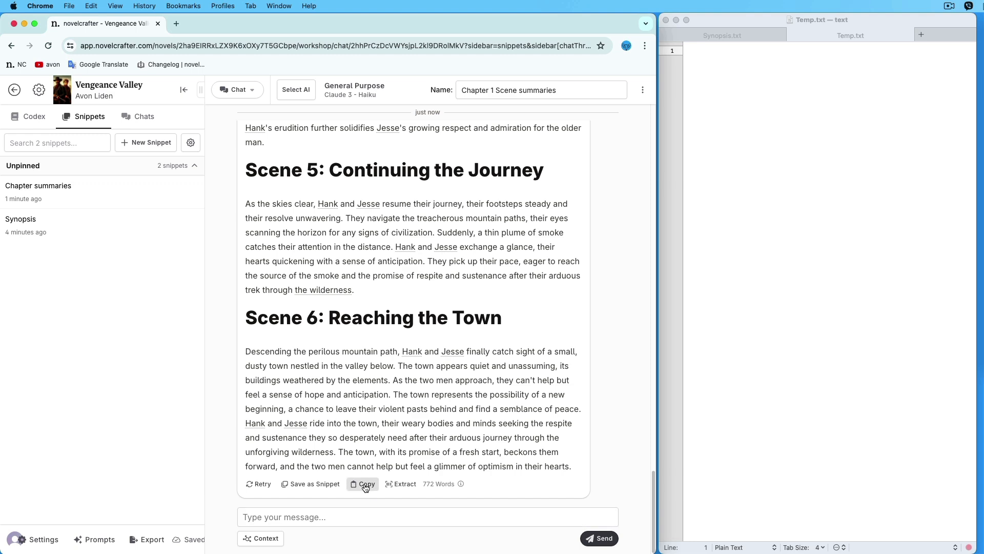
- Paste the copied scene summaries into the empty Temp.txt in TextMate
left_click(776, 145)
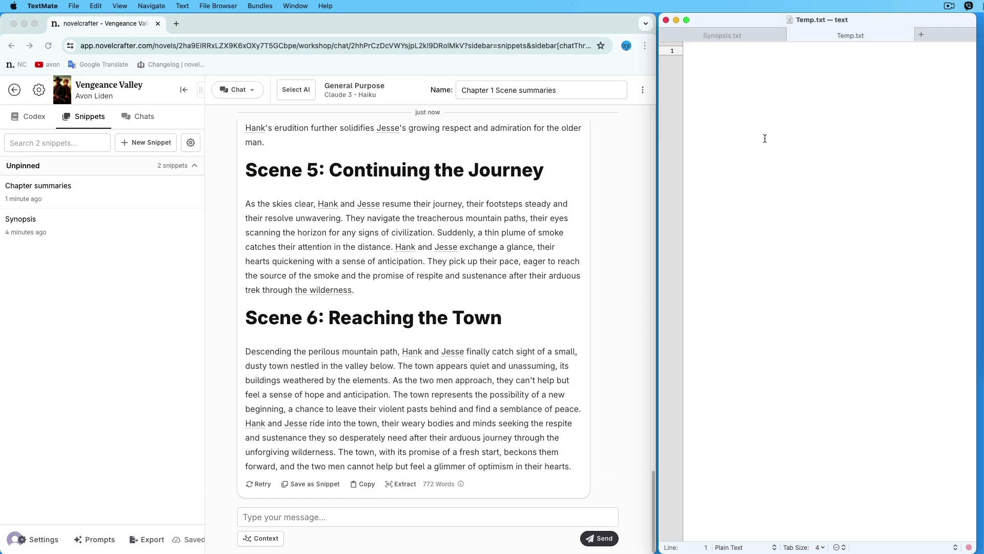
key("super+v")
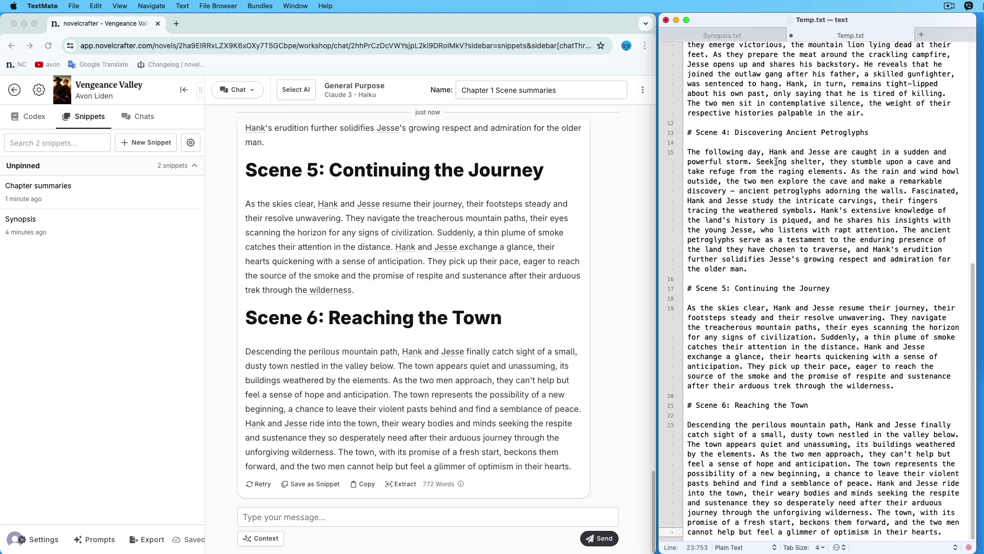
scroll(779, 183, "up", 10)
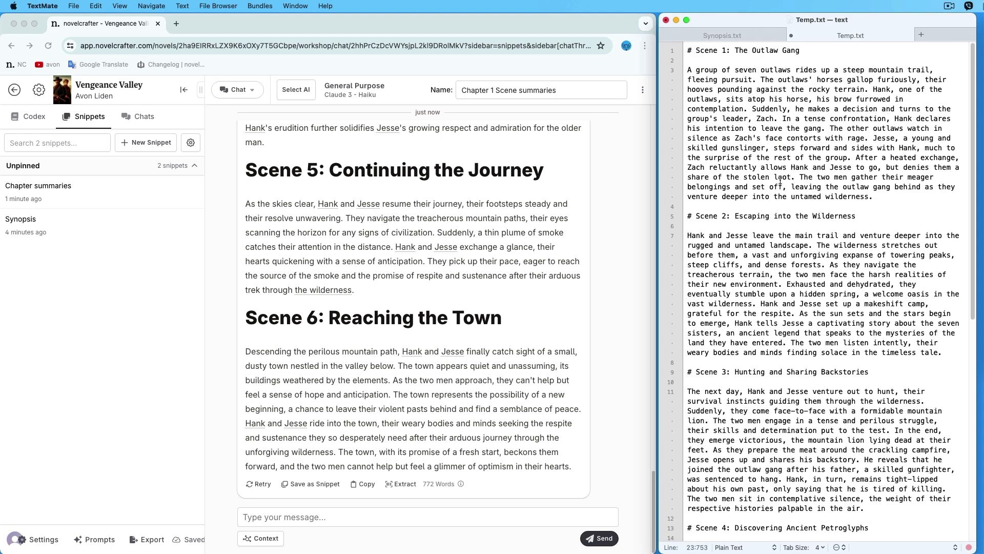
left_click(781, 180)
- Replace the whole text of Temp.txt with the revised Chapter 1 scene summaries and cut all of it from the file
key("super+Tab")
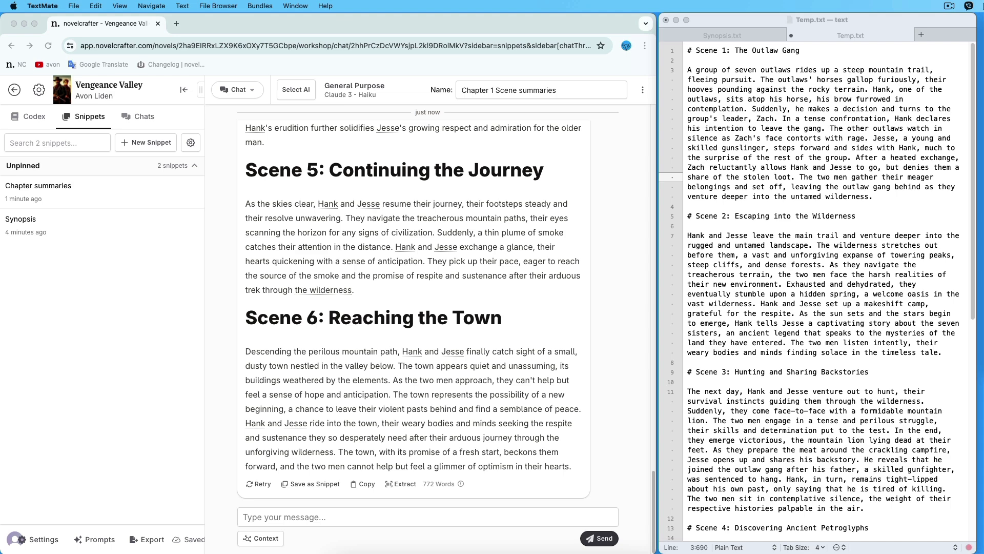
key("super+a")
key("super+v")
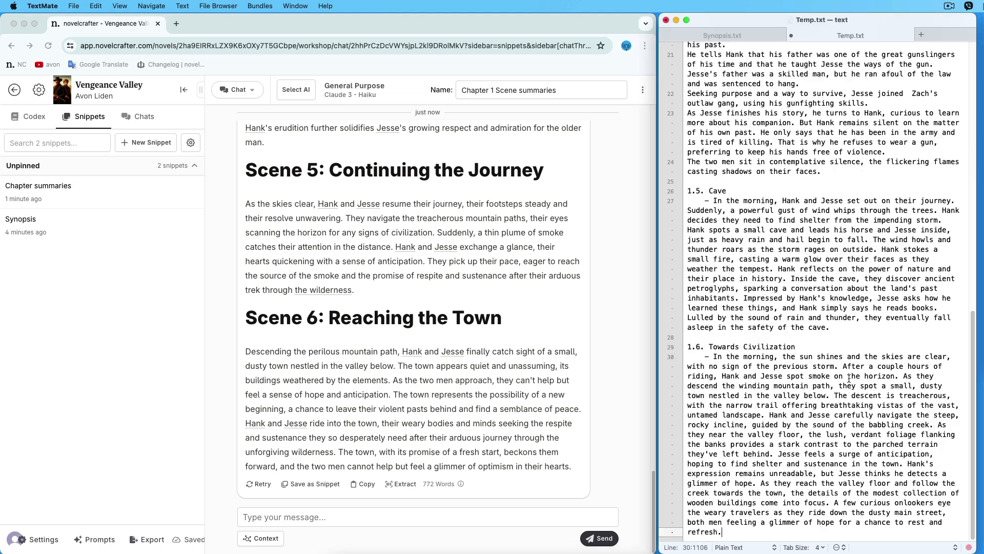
scroll(848, 375, "up", 15)
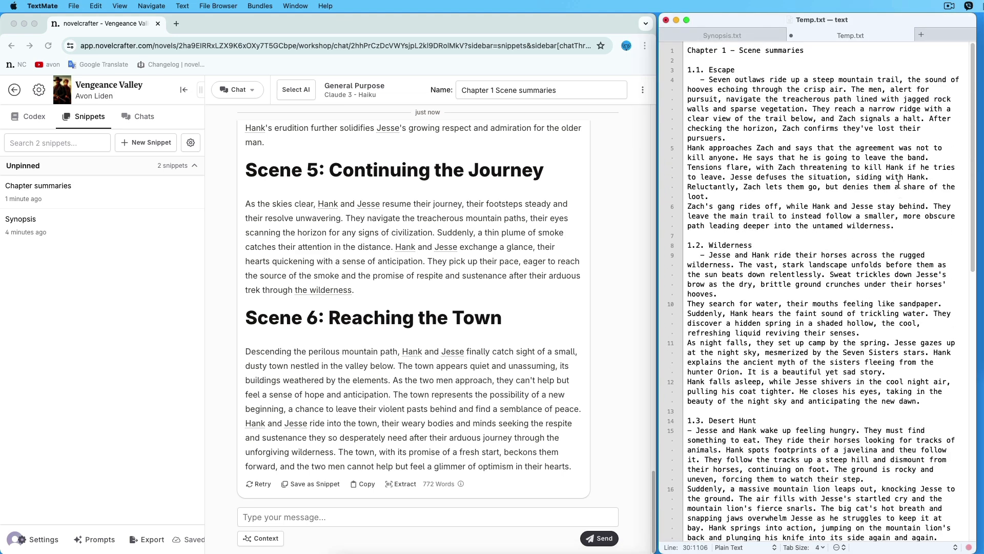
left_click(865, 177)
key("super+a")
key("BackSpace")
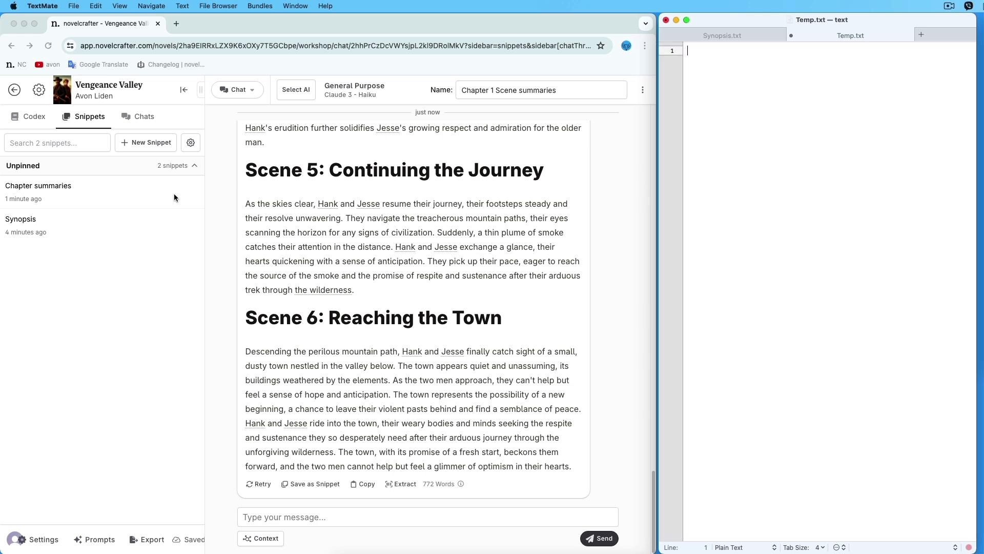
- Switch back to Novelcrafter and create a new snippet containing the revised Chapter 1 scene summaries
left_click(102, 113)
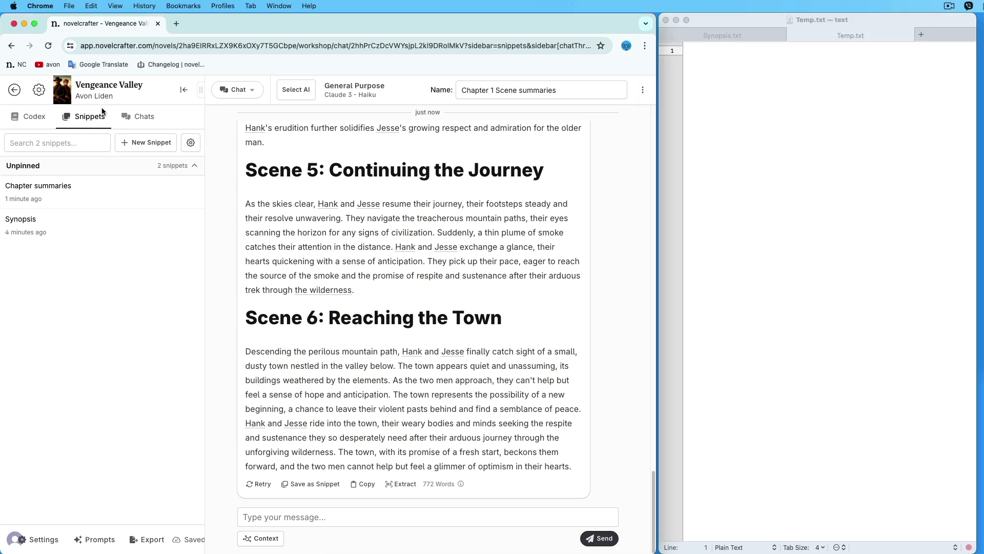
left_click(147, 144)
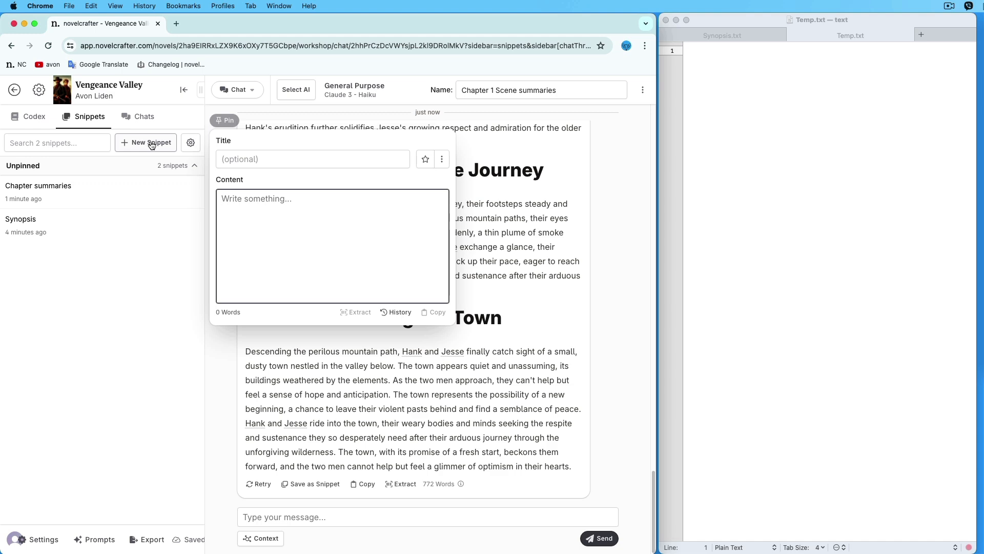
key("super+v")
scroll(282, 292, "up", 15)
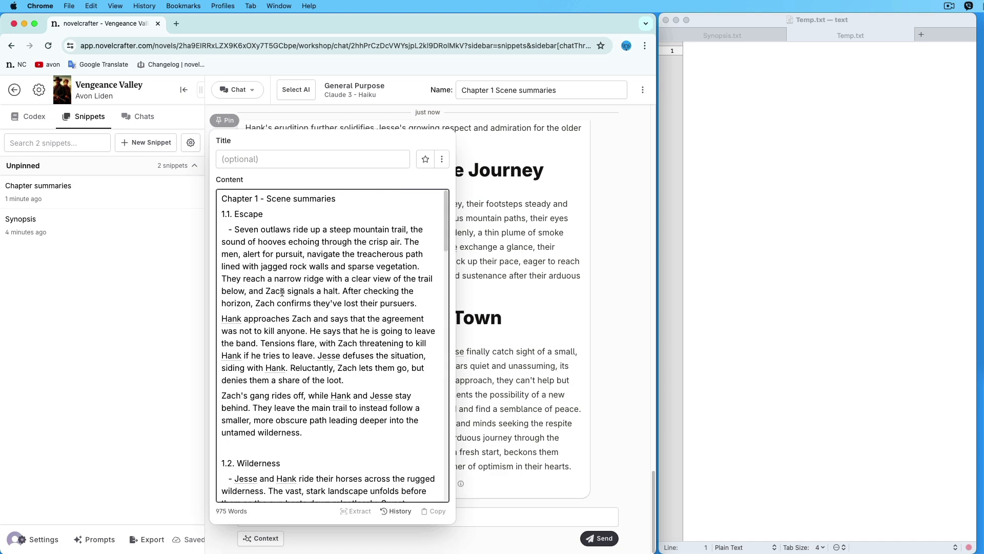
- Move the "Chapter 1 - Scene summaries" heading from the snippet's content into its title and close the snippet
left_click_drag(219, 214, 220, 200)
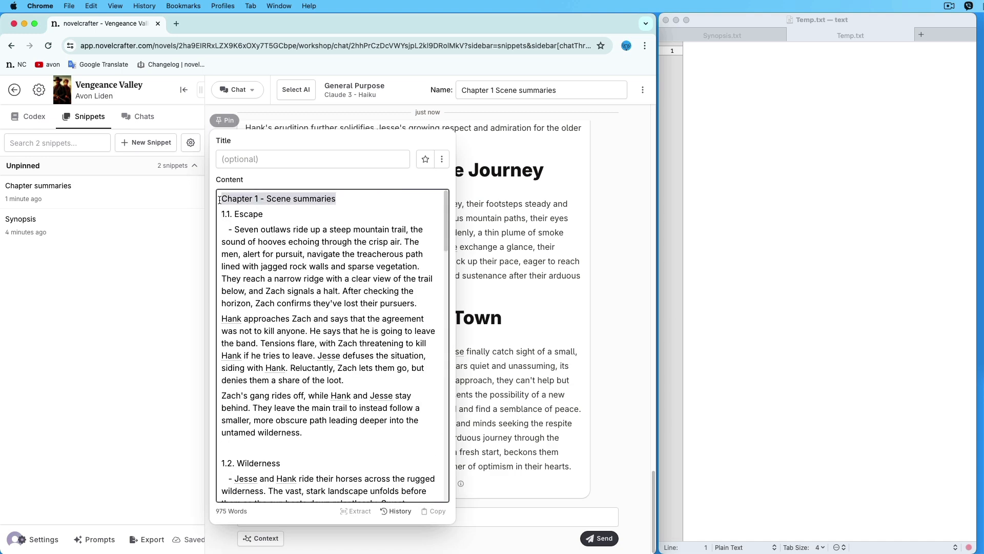
key("BackSpace")
left_click(241, 159)
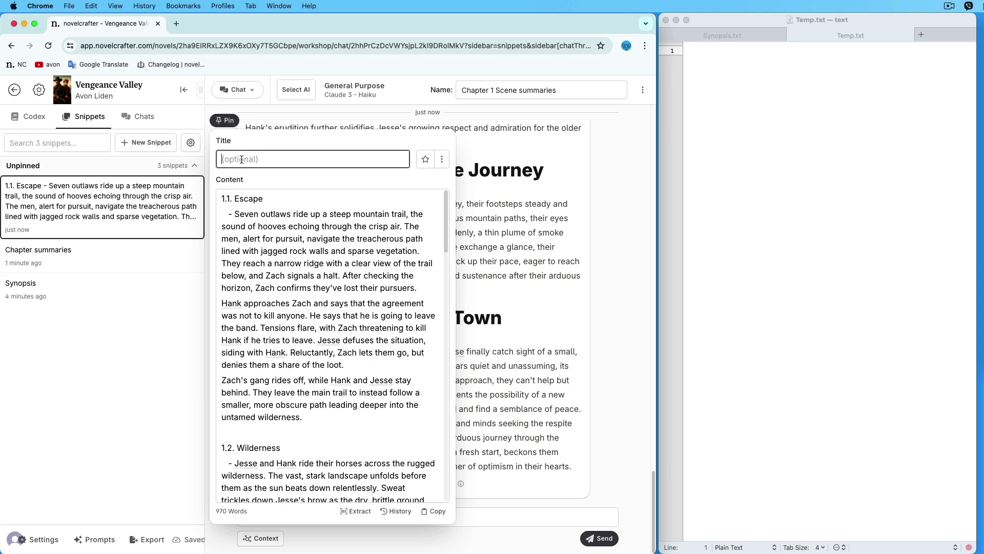
key("super+v")
key("Tab")
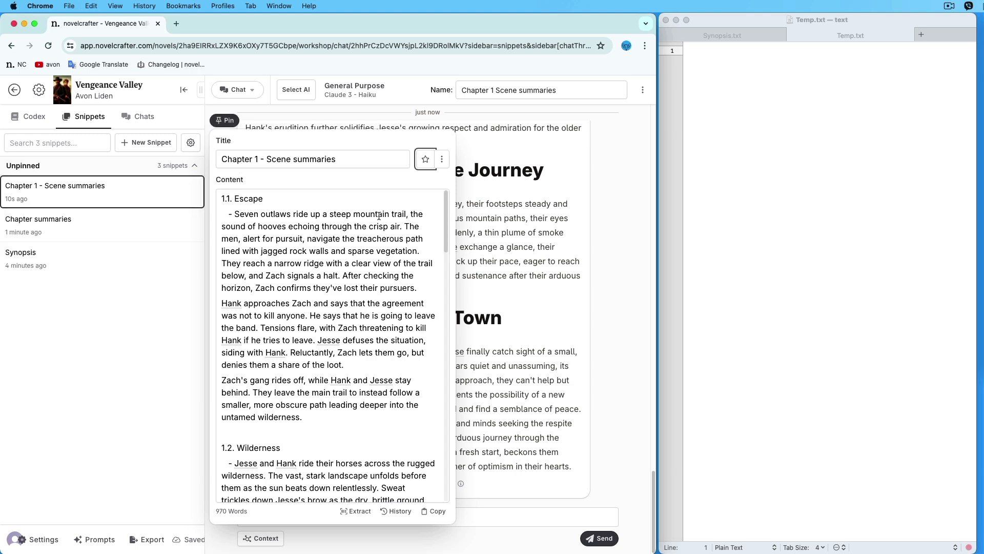
left_click(527, 294)
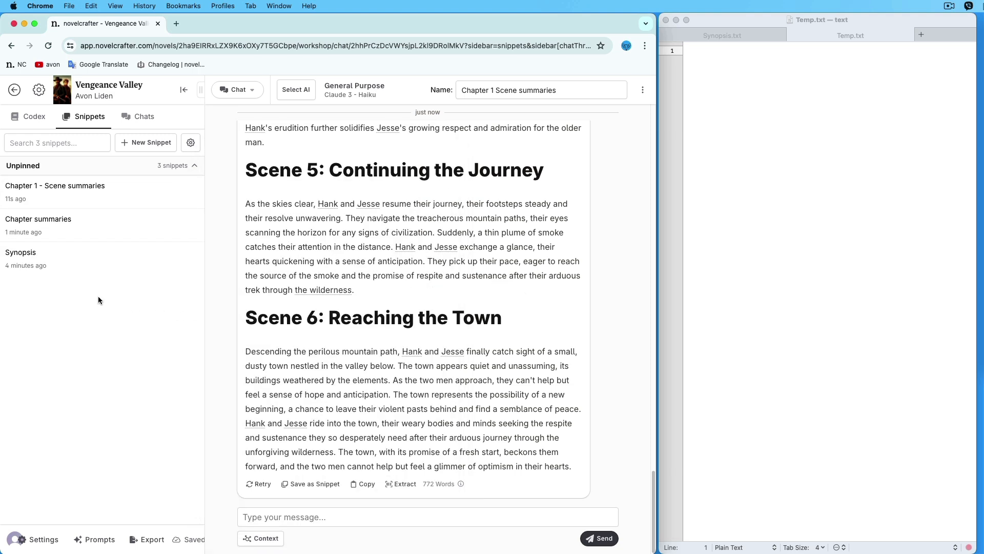